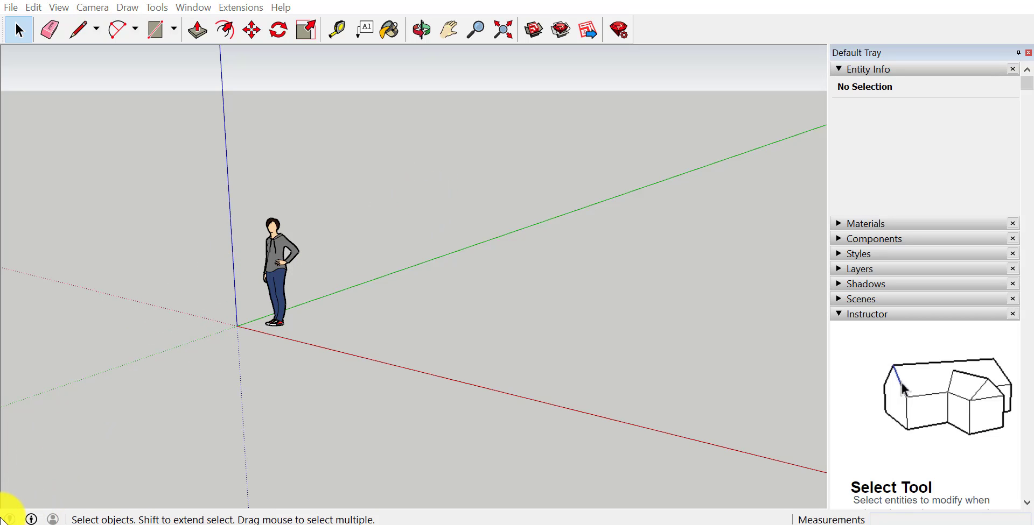
Open Model Info from the status bar icon, reposition it, and show the Units page
click(8, 519)
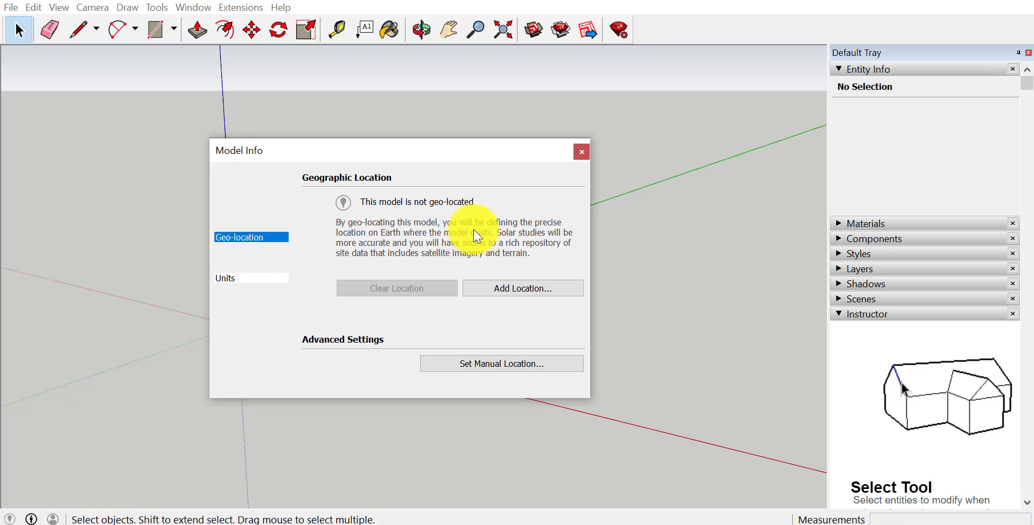
drag(340, 160, 474, 148)
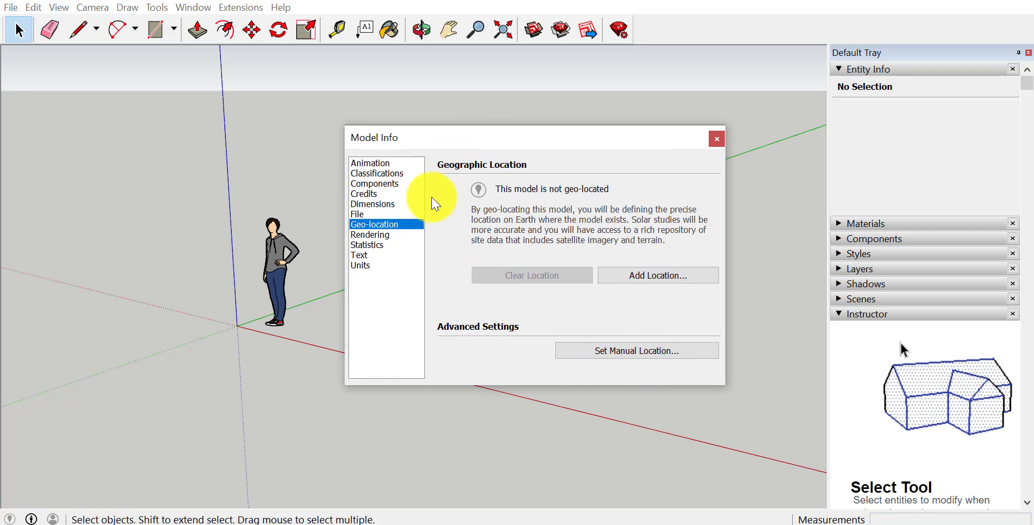
click(369, 266)
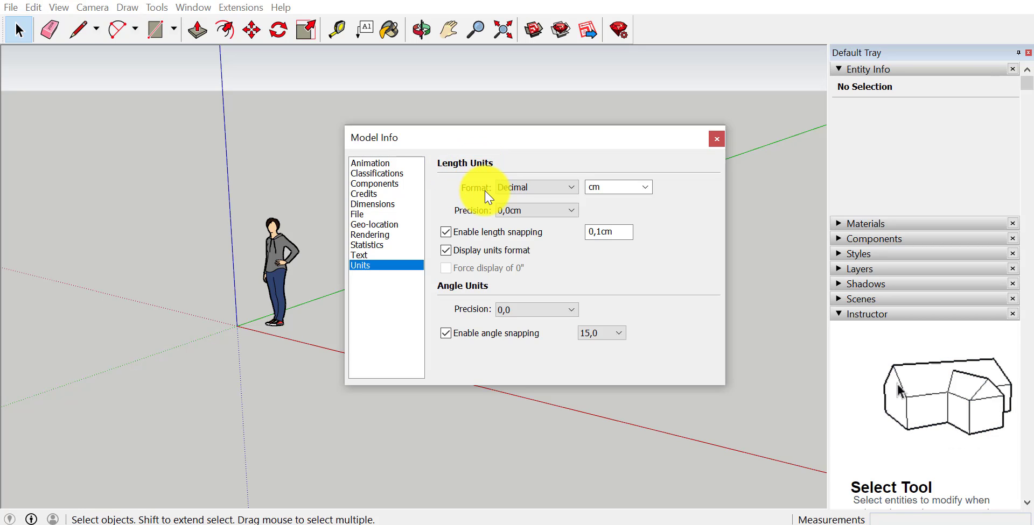
Confirm the length format is Decimal with centimetres as the unit
click(535, 189)
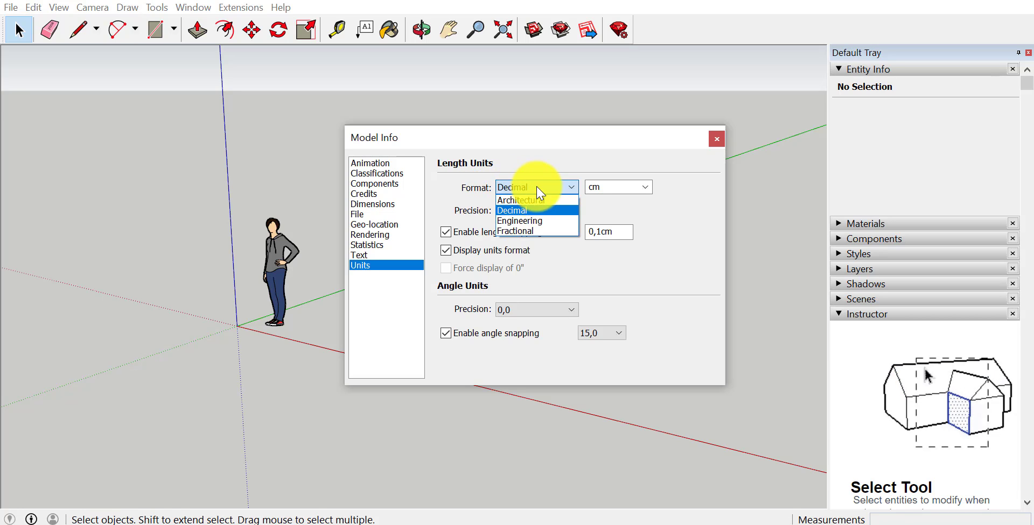
click(528, 211)
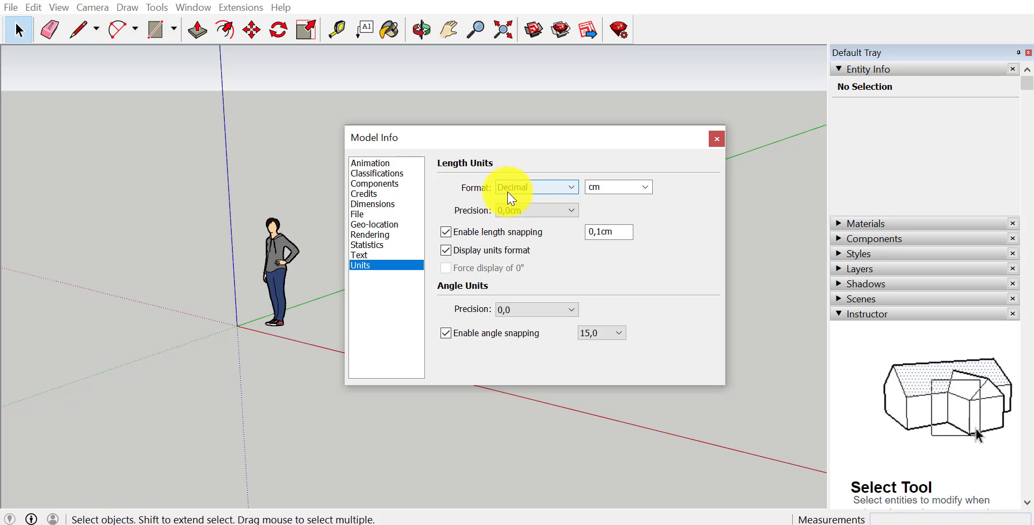
click(613, 187)
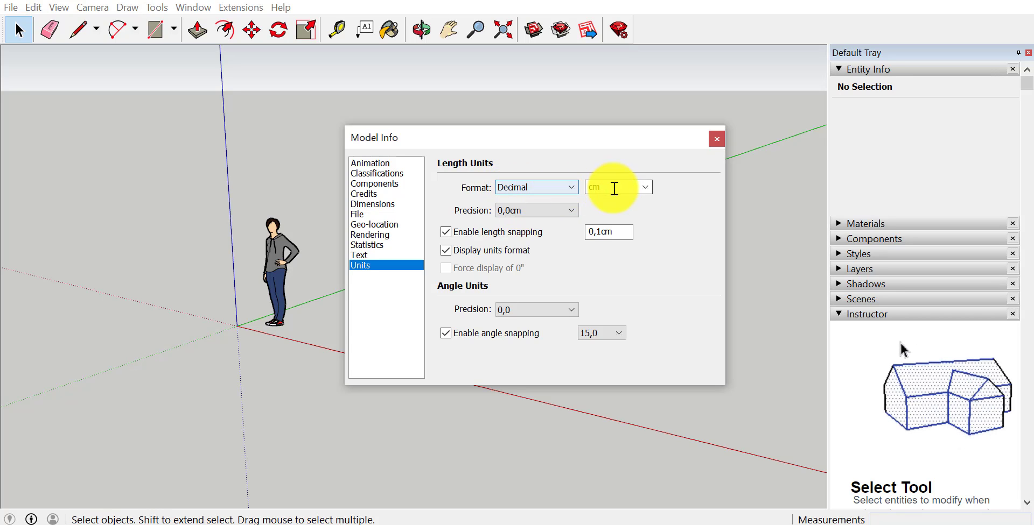
click(645, 190)
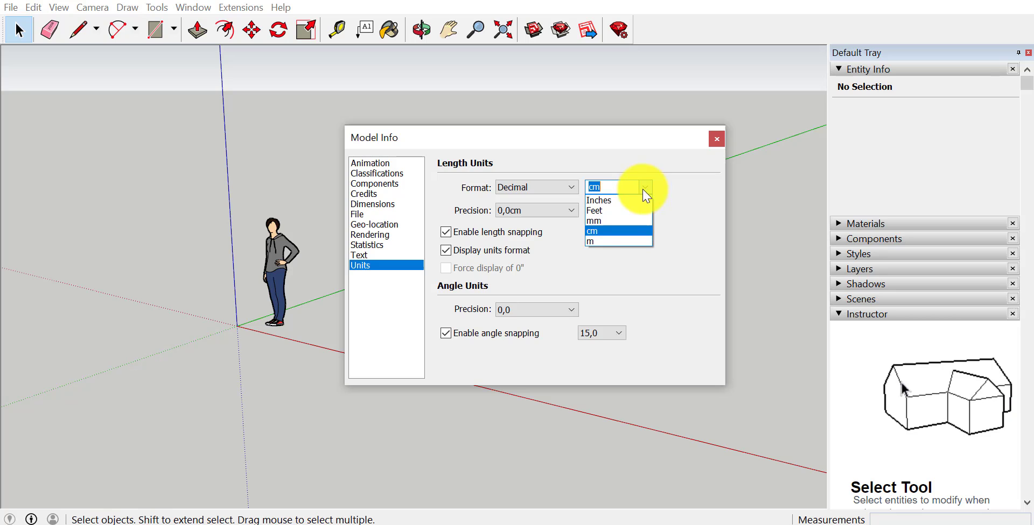
click(602, 232)
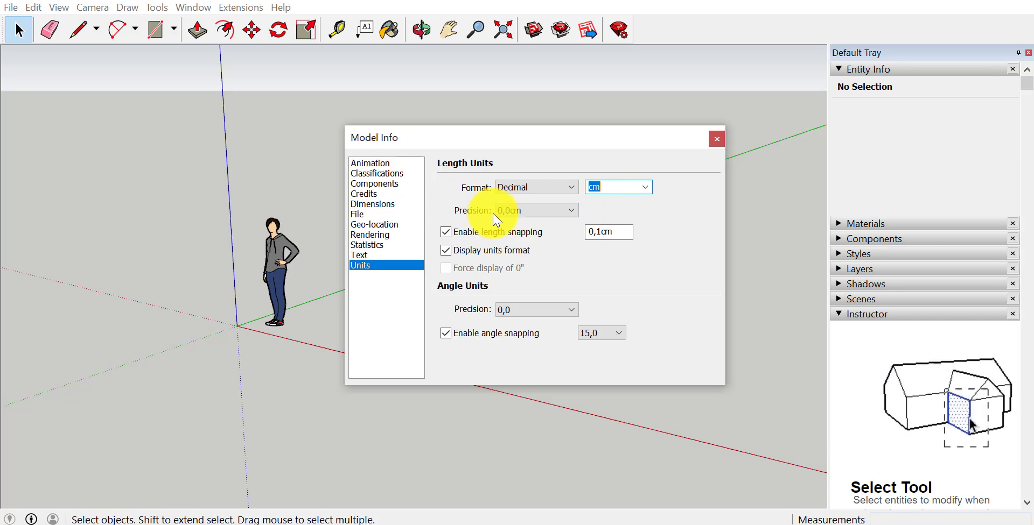
Change length precision to 0,00cm so snapping reads 0,10cm
click(558, 211)
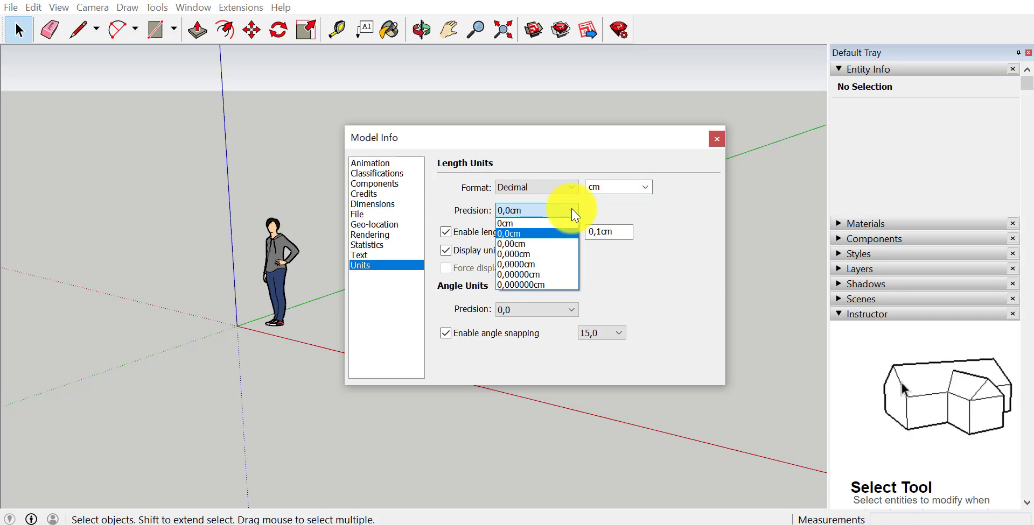
click(520, 243)
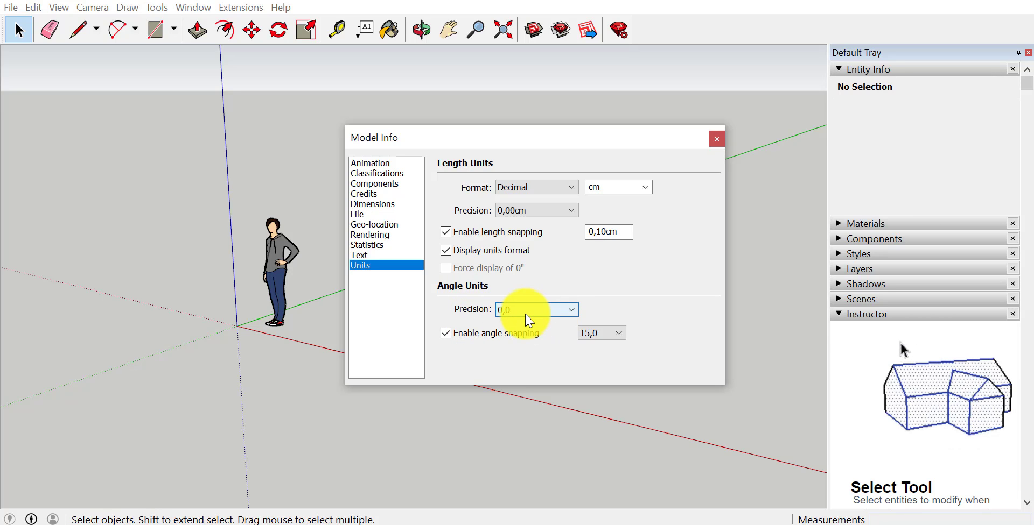
Set angle precision to 0, keep angle snapping at 15, and close Model Info
click(571, 310)
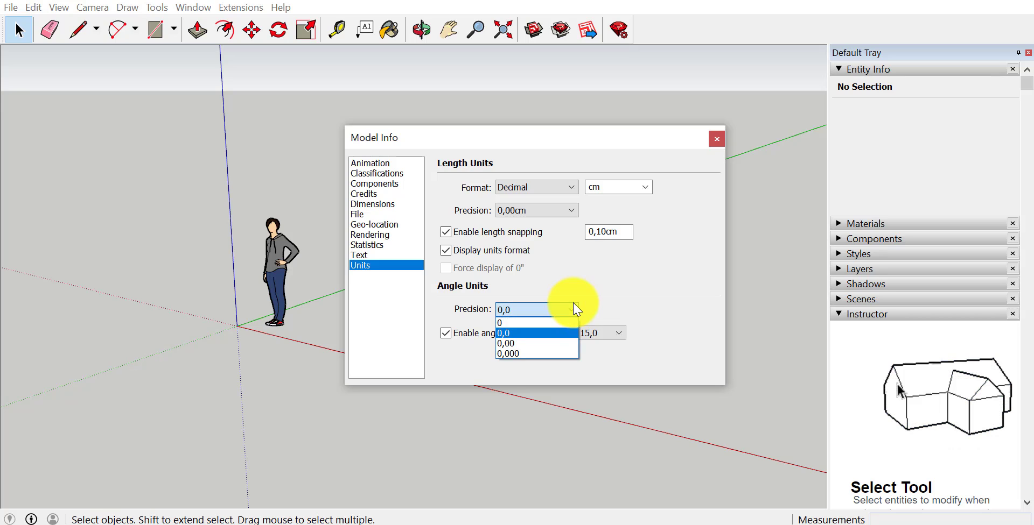
click(532, 322)
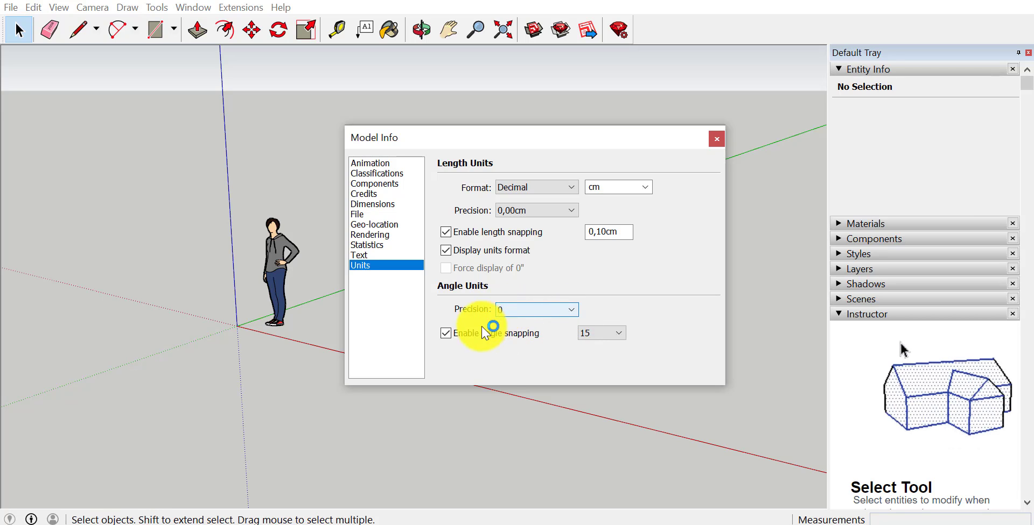
click(569, 311)
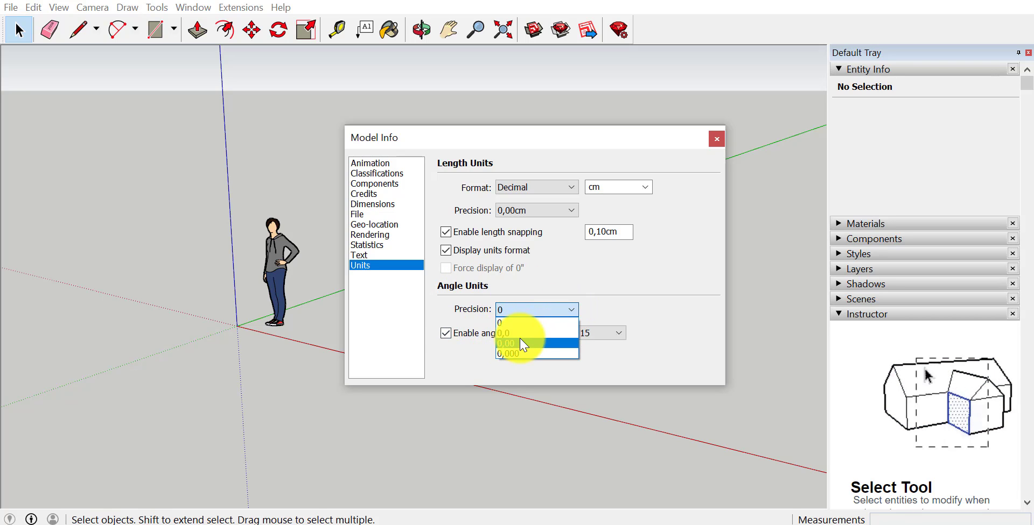
click(438, 314)
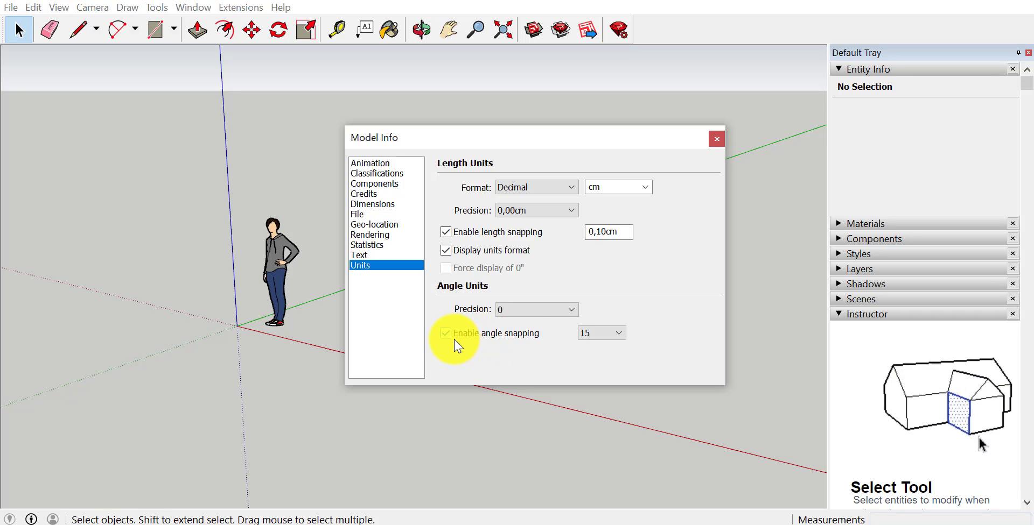
click(609, 335)
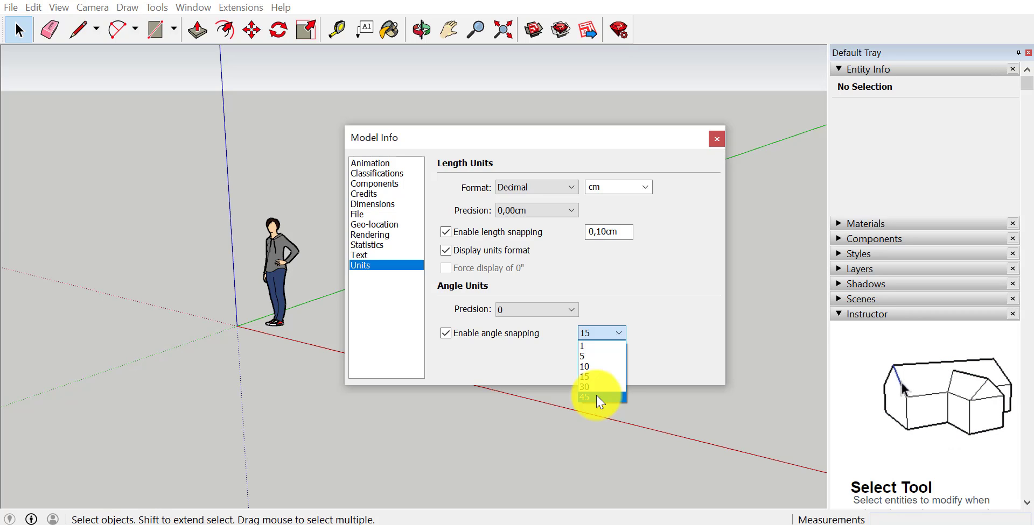
click(649, 366)
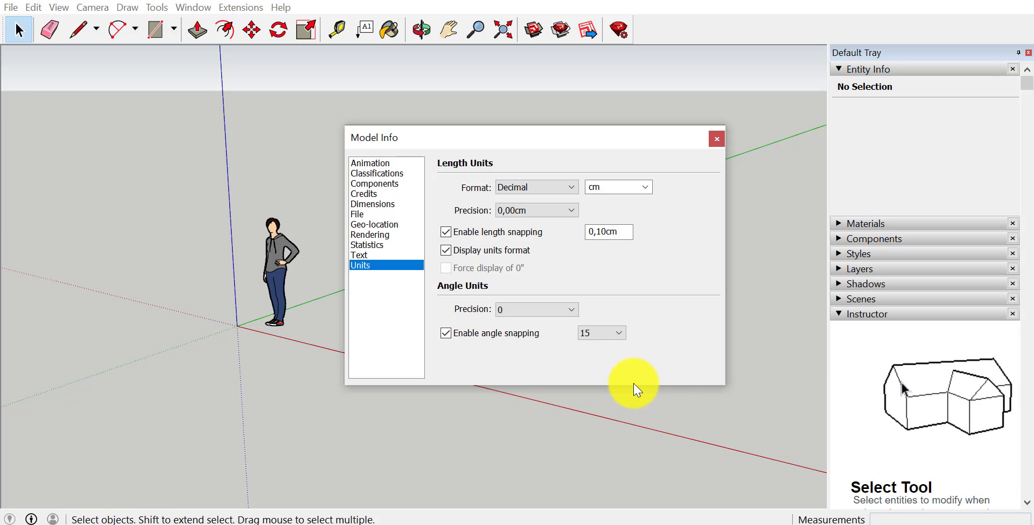
click(716, 139)
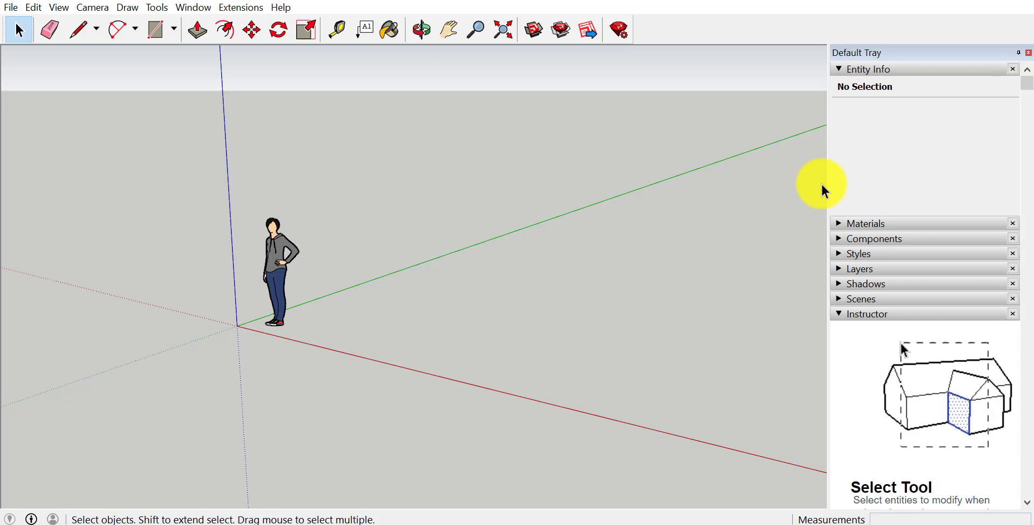
Show the Large Tool Set toolbar via the toolbar context menu, toggling it off and back on
right_click(663, 36)
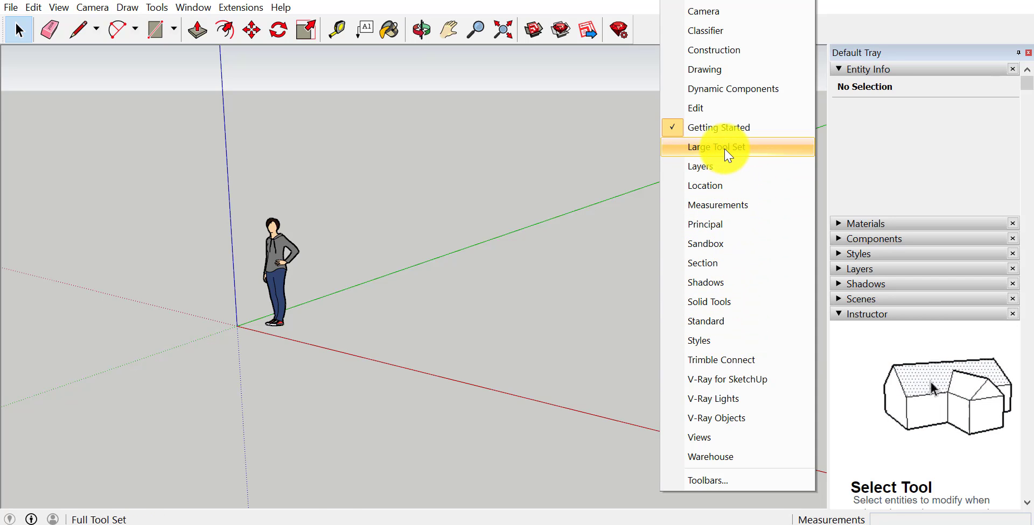
click(748, 155)
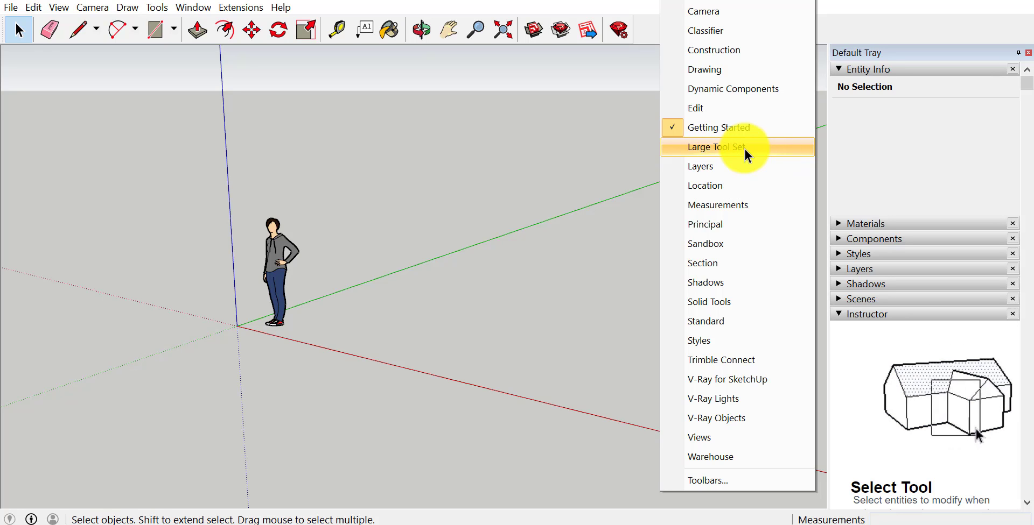
click(745, 151)
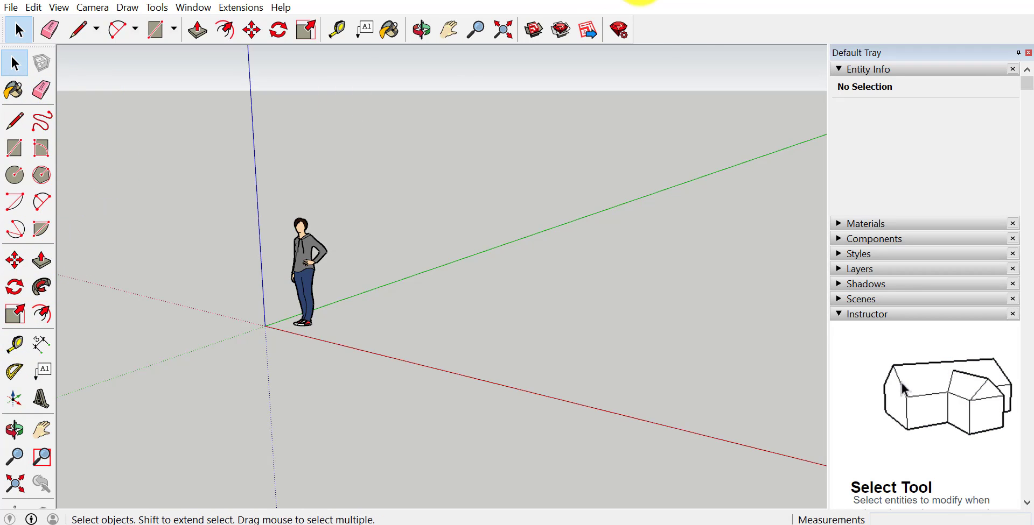
right_click(687, 28)
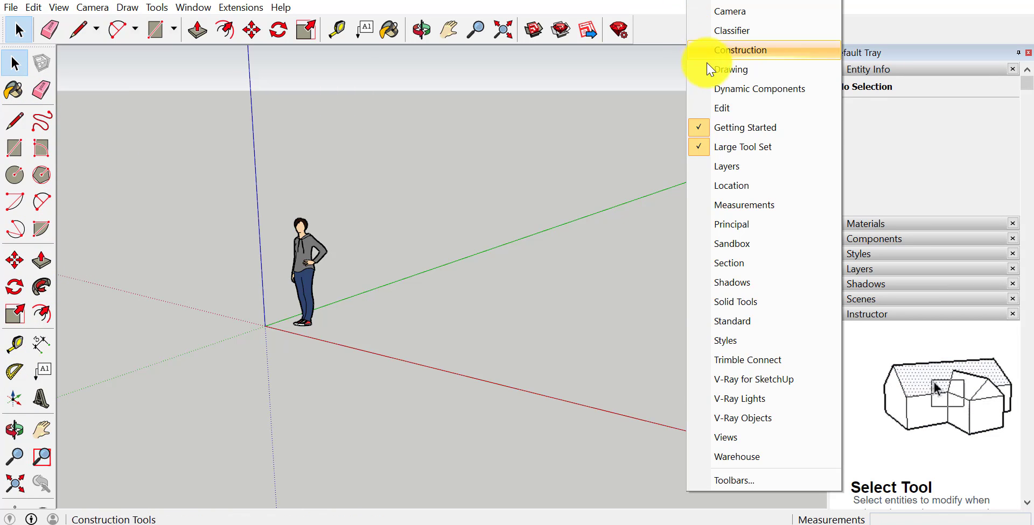
click(699, 148)
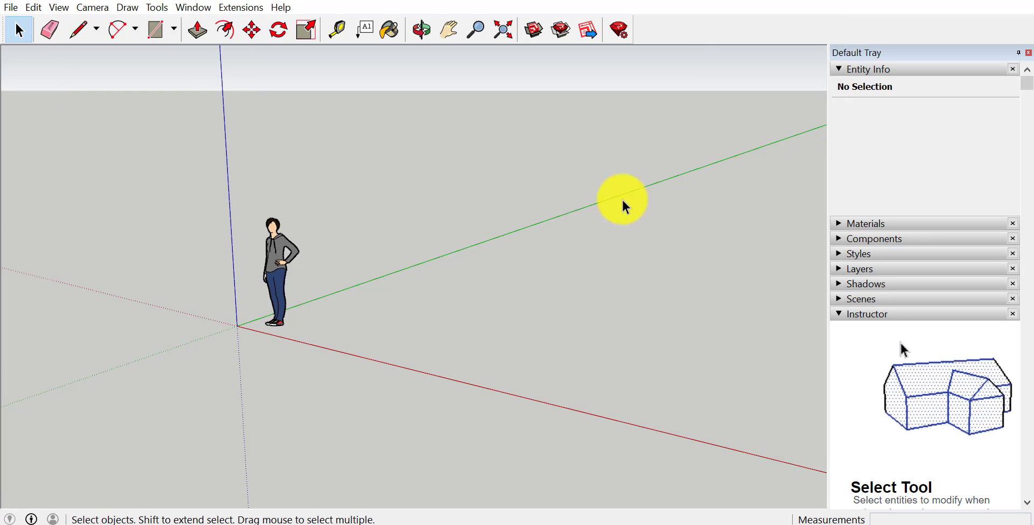
right_click(666, 28)
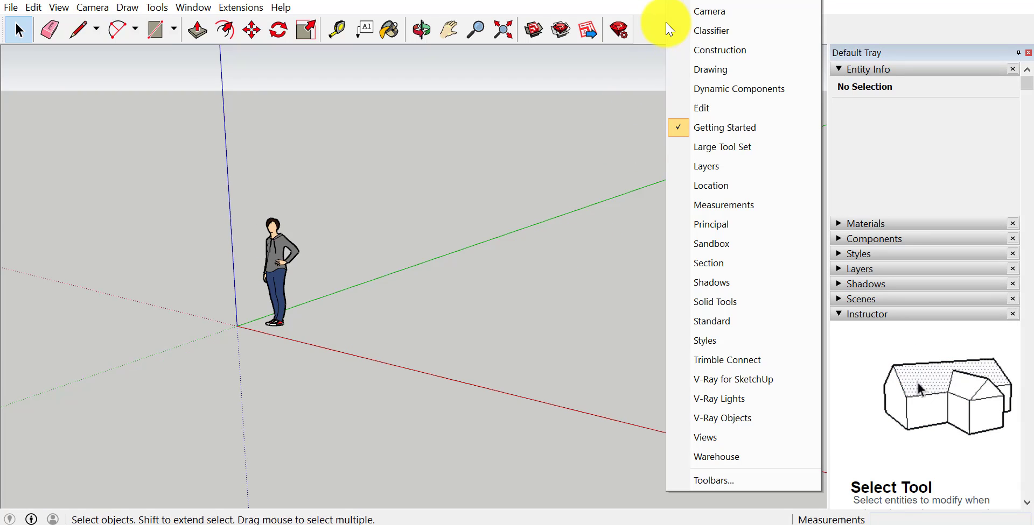
click(697, 149)
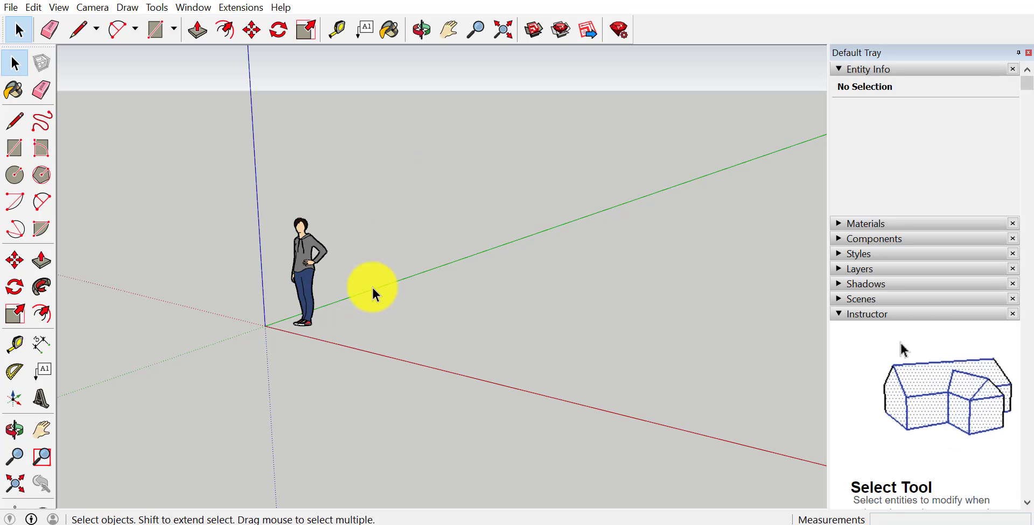
click(297, 270)
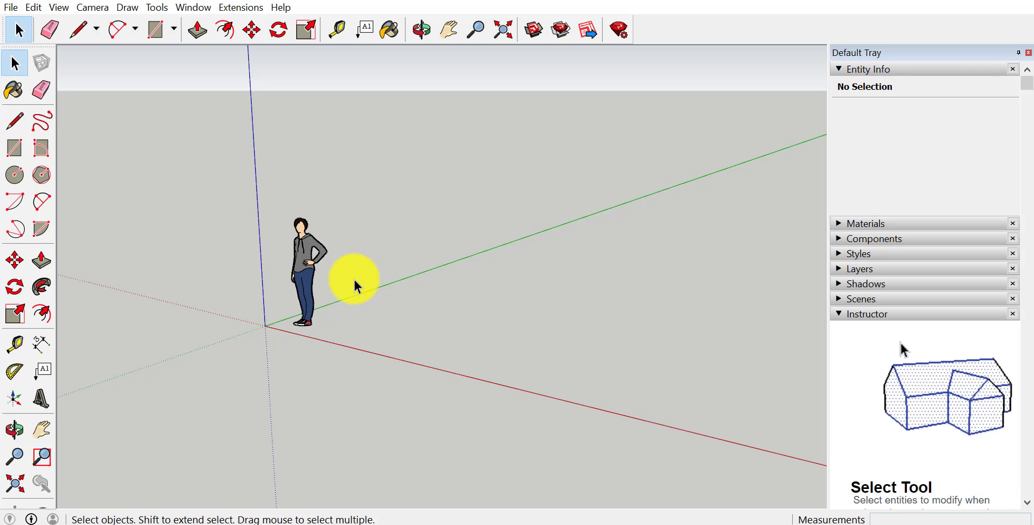
mouse_move(433, 362)
middle_down()
mouse_move(217, 349)
mouse_move(722, 316)
mouse_move(489, 353)
mouse_move(185, 350)
mouse_move(16, 329)
mouse_move(468, 345)
mouse_move(905, 329)
mouse_move(622, 200)
mouse_move(595, 160)
mouse_move(312, 486)
mouse_move(156, 349)
mouse_move(595, 265)
mouse_move(613, 369)
mouse_move(572, 369)
middle_up()
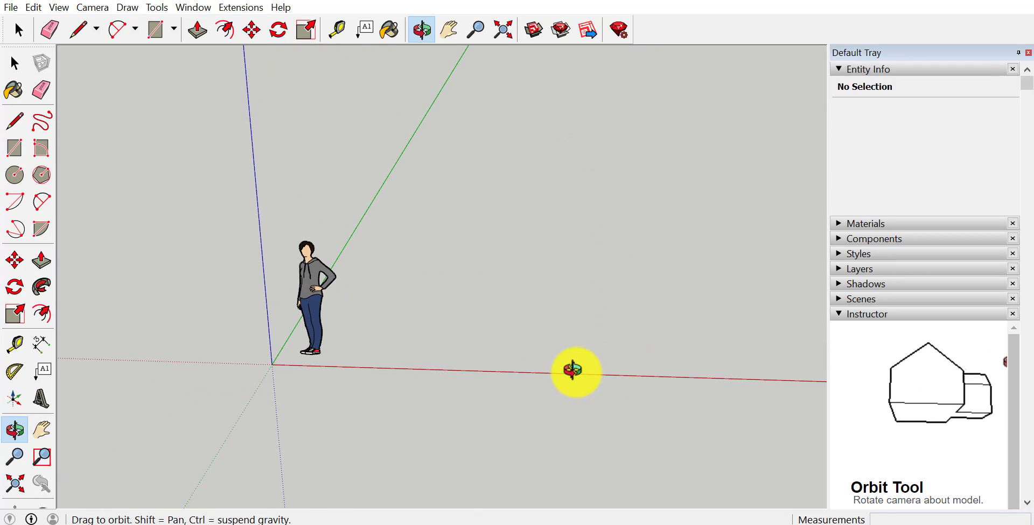
key(space)
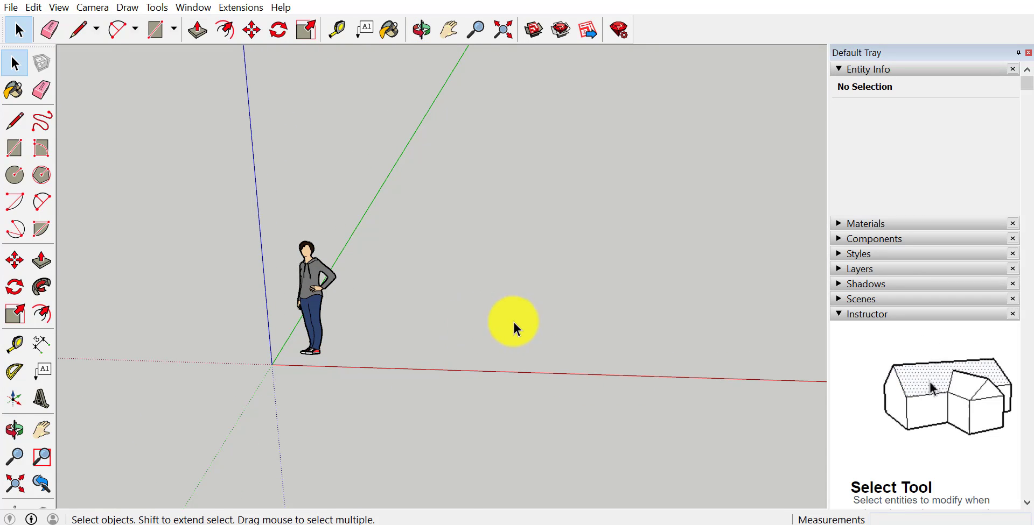
mouse_move(512, 321)
middle_down()
mouse_move(547, 318)
mouse_move(512, 320)
mouse_move(526, 307)
mouse_move(685, 281)
mouse_move(296, 250)
mouse_move(388, 180)
mouse_move(663, 178)
mouse_move(676, 330)
mouse_move(419, 333)
mouse_move(572, 233)
mouse_move(489, 233)
mouse_move(470, 270)
mouse_move(448, 254)
mouse_move(454, 263)
middle_up()
key(space)
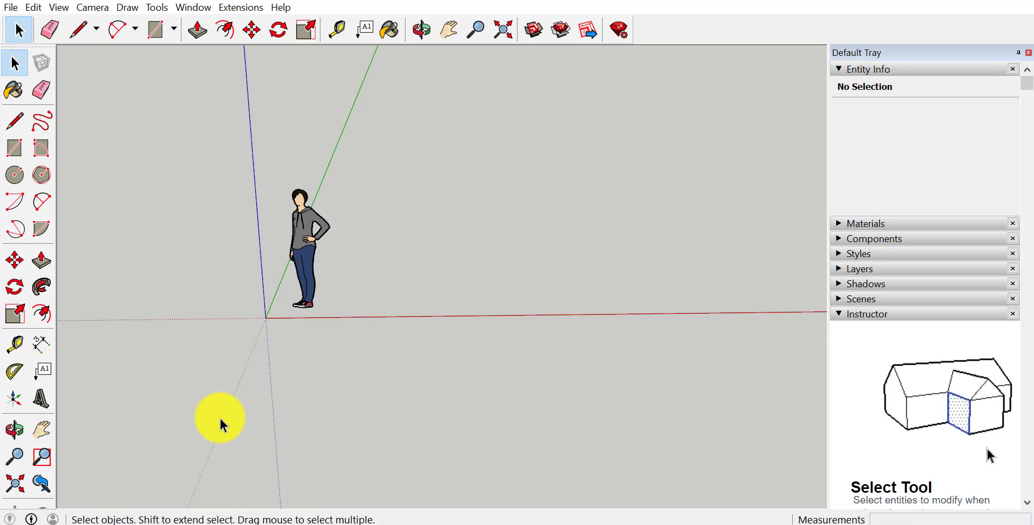
Browse the Window, Tools and Extensions menus to confirm V-Ray is listed
click(182, 9)
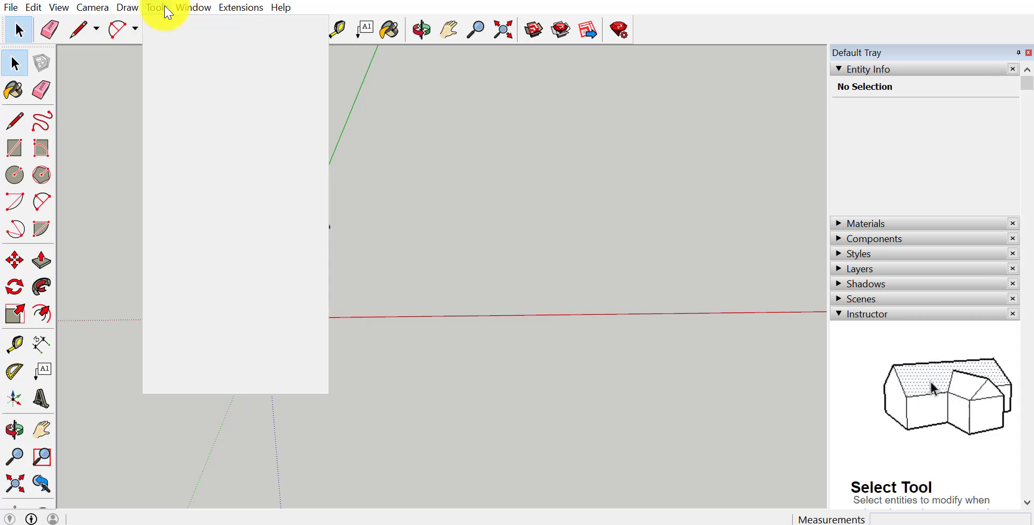
click(157, 8)
click(236, 7)
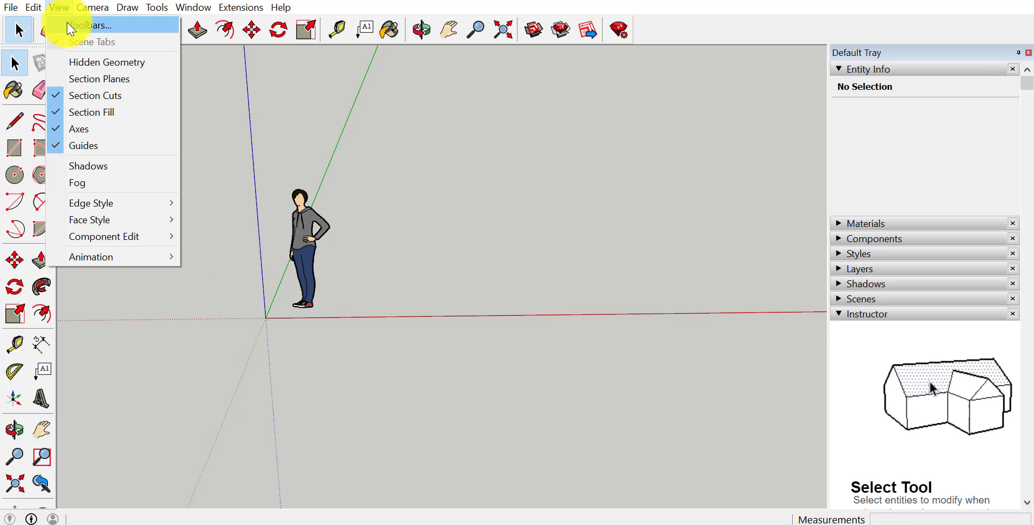
Enable the V-Ray for SketchUp, V-Ray Lights and V-Ray Objects toolbars in the Toolbars dialog
click(102, 25)
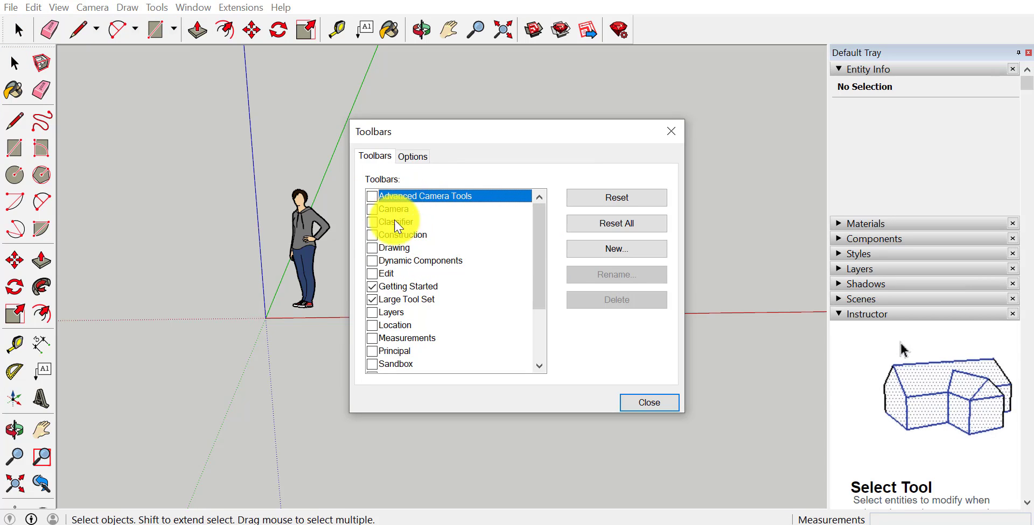
drag(538, 230, 535, 370)
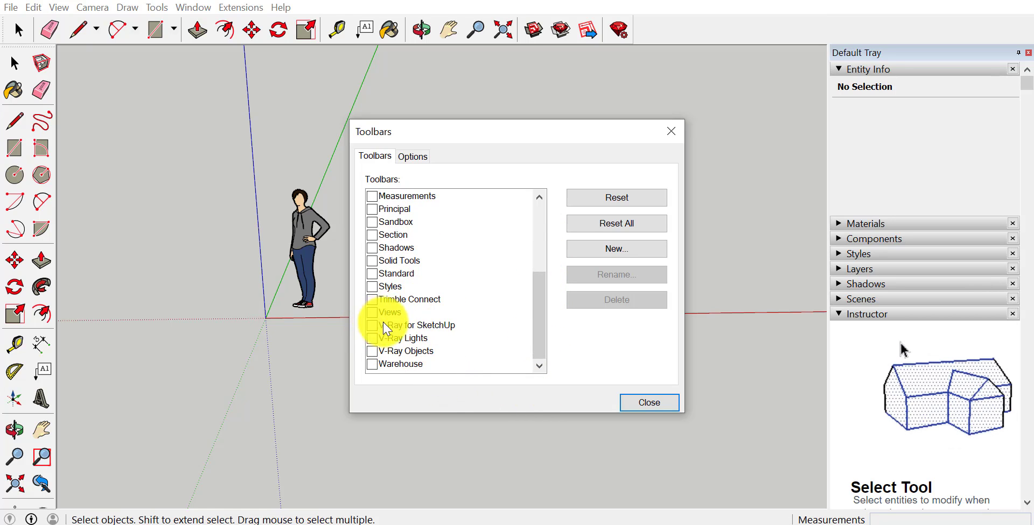
click(373, 286)
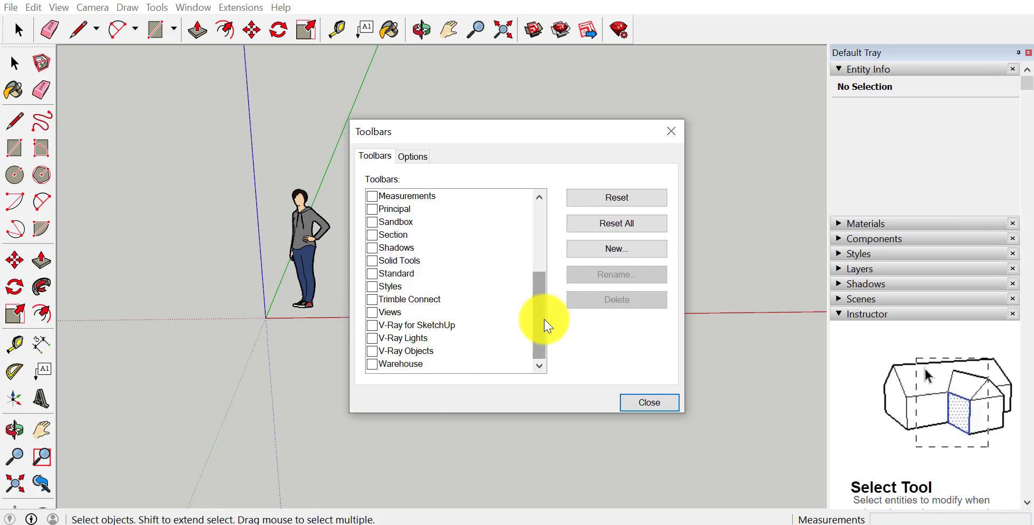
drag(542, 315, 556, 240)
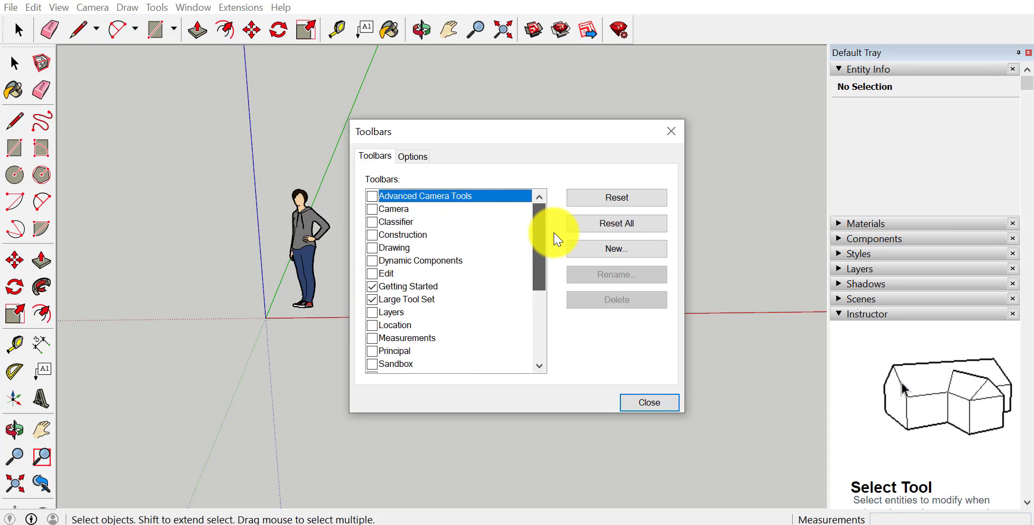
drag(556, 240, 556, 328)
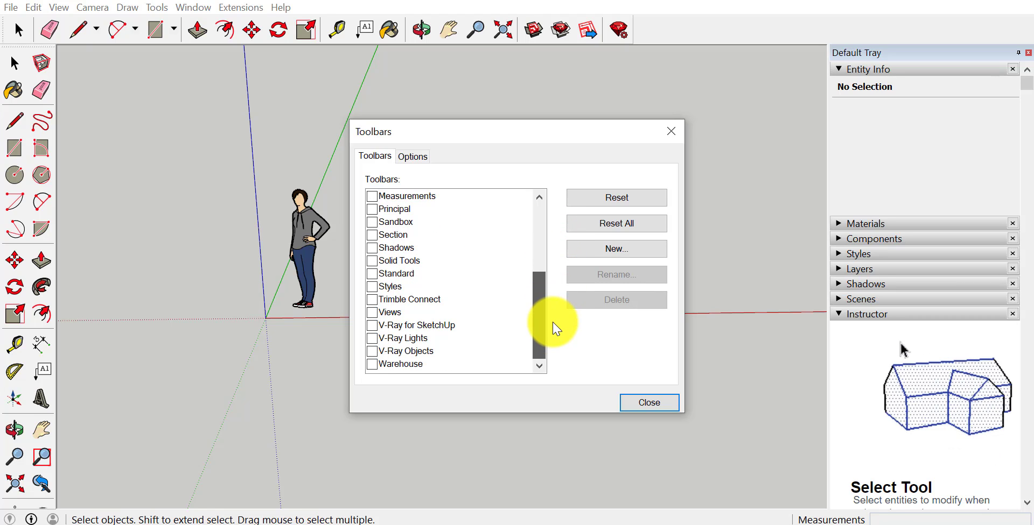
click(373, 326)
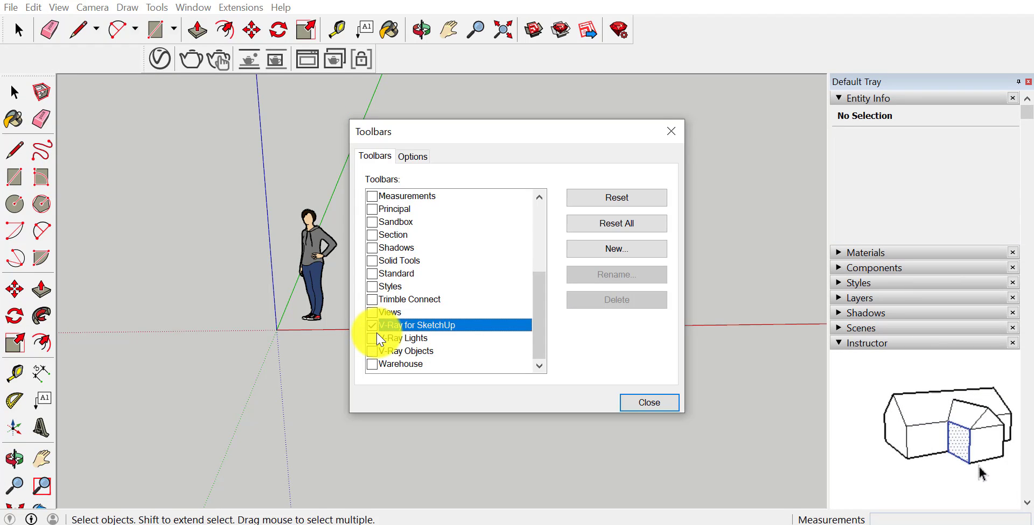
click(379, 340)
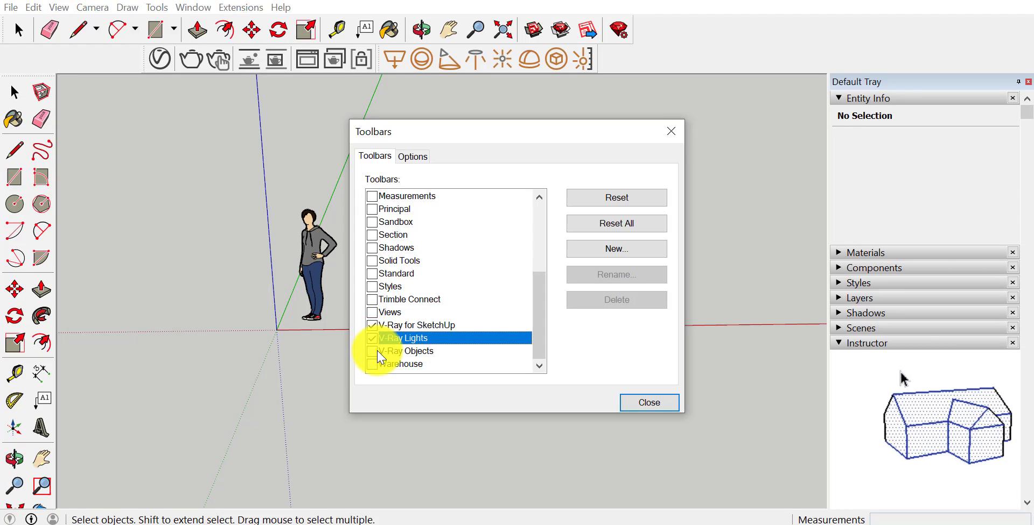
click(379, 352)
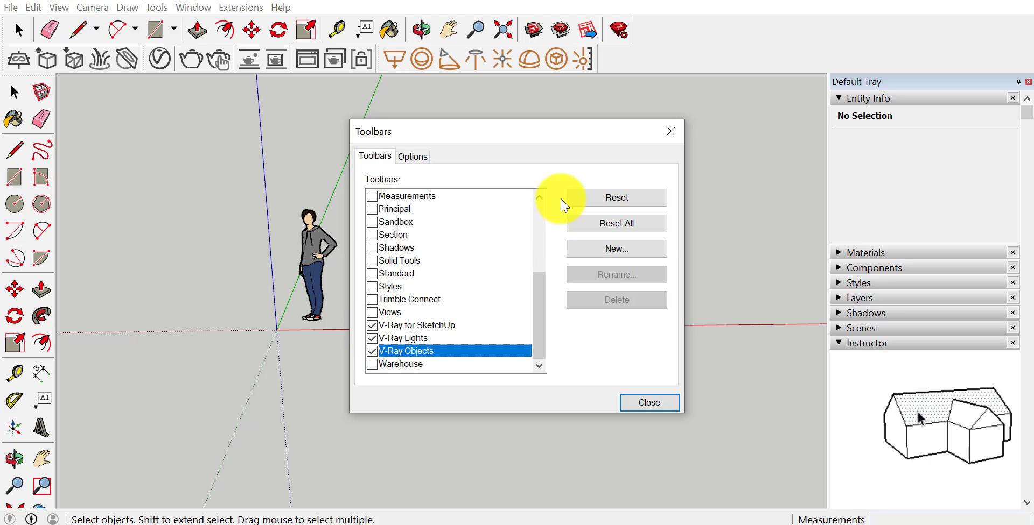
click(630, 405)
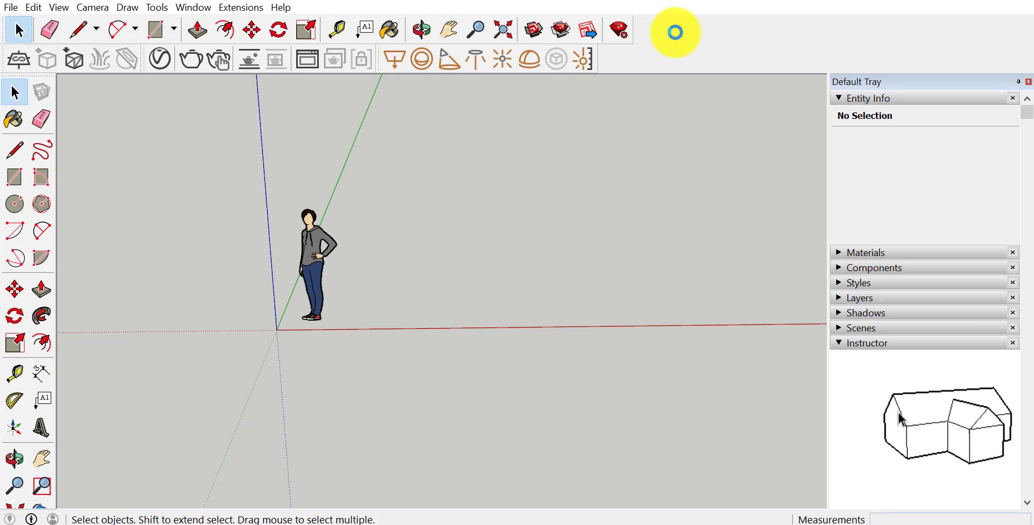
Reopen and close the full Toolbars dialog, then bring up the Window menu
right_click(675, 33)
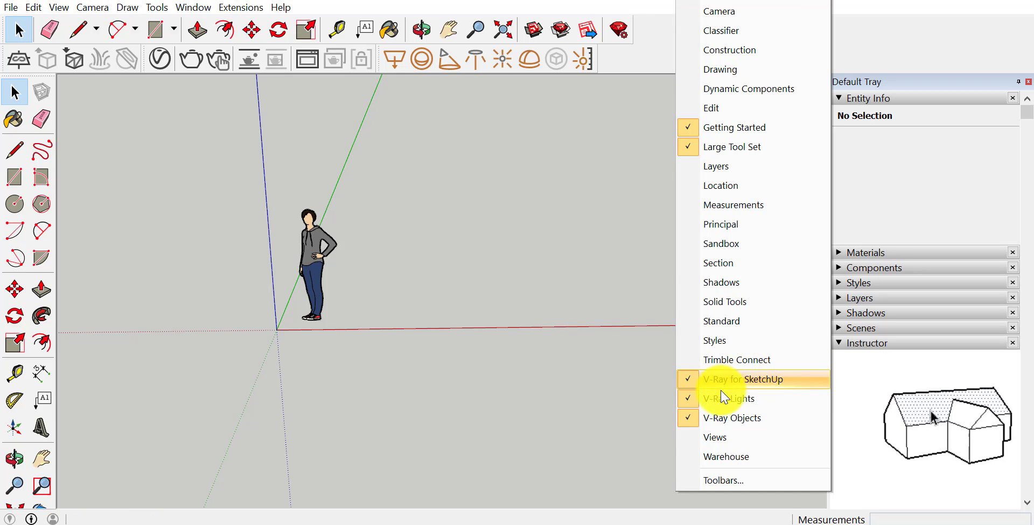
click(727, 487)
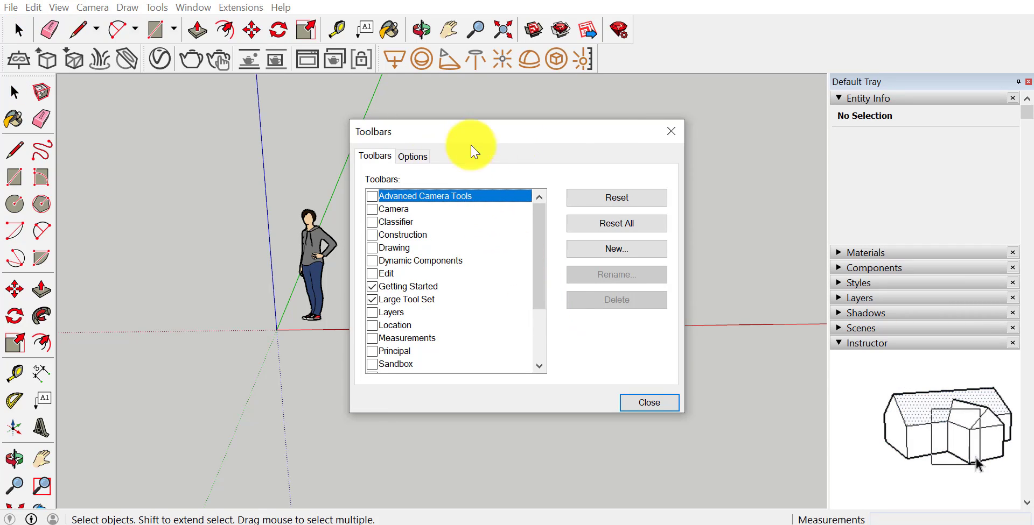
click(670, 132)
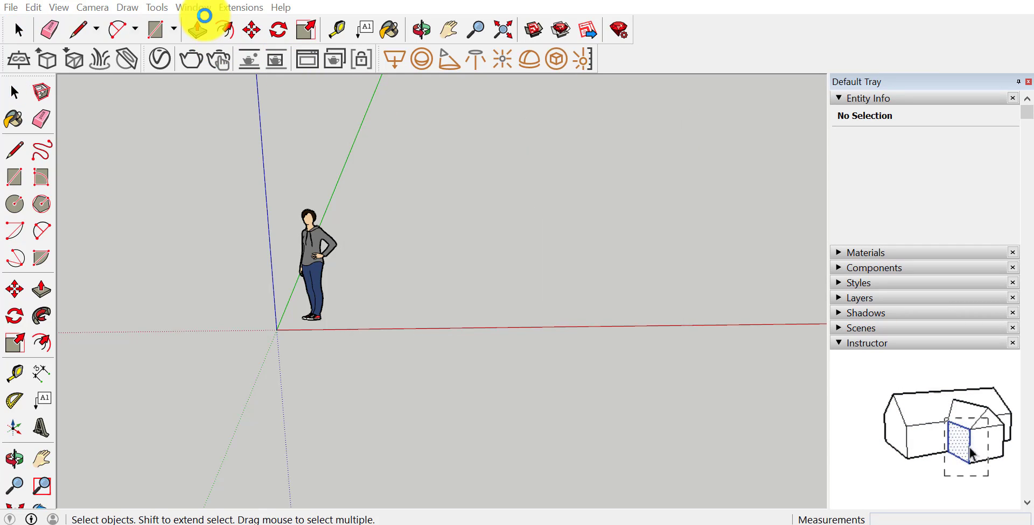
click(198, 7)
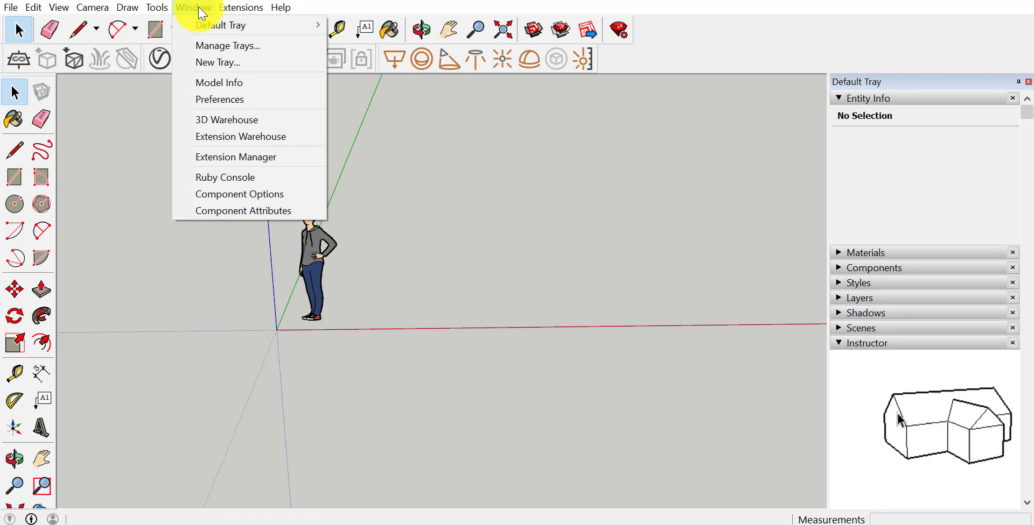
Open Preferences, move it lower, and view the General page with 5-minute auto-save
click(220, 101)
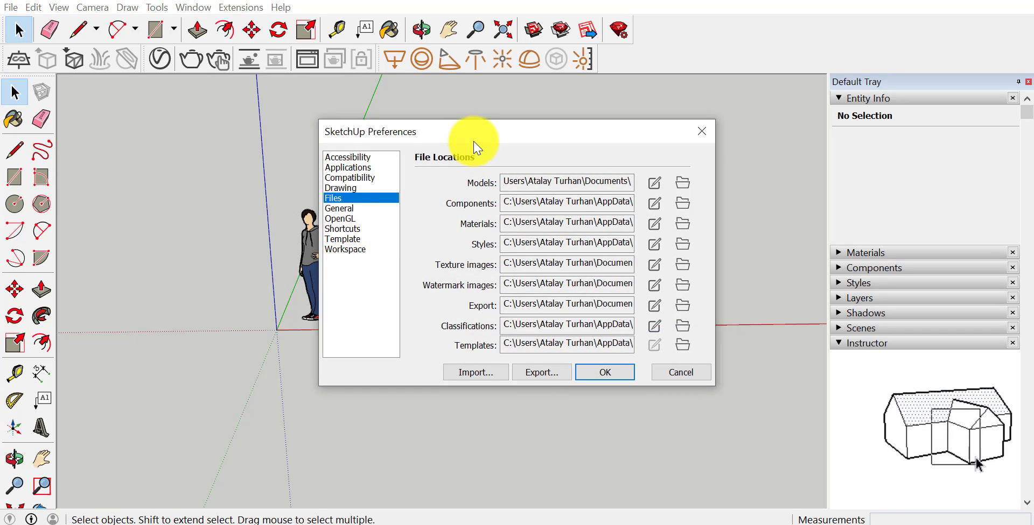
drag(474, 141, 515, 175)
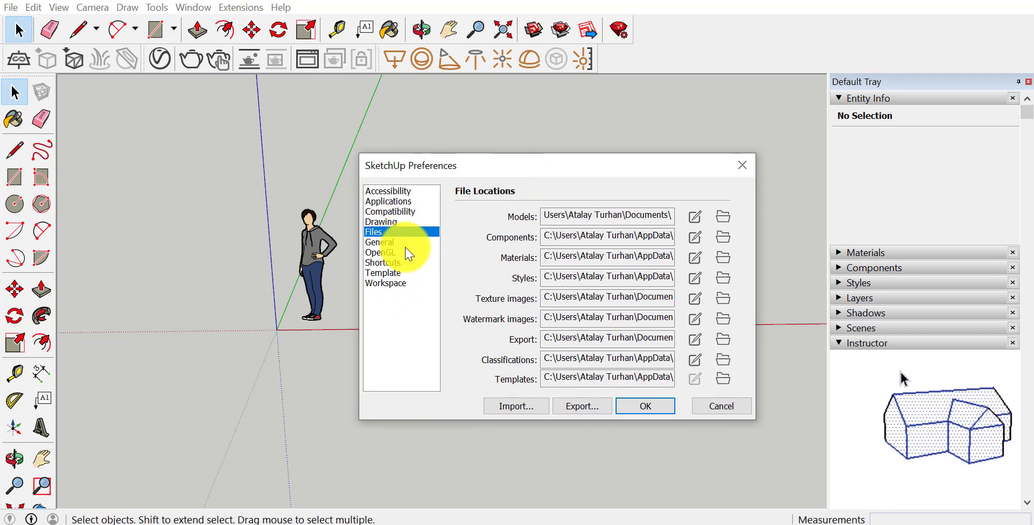
click(390, 242)
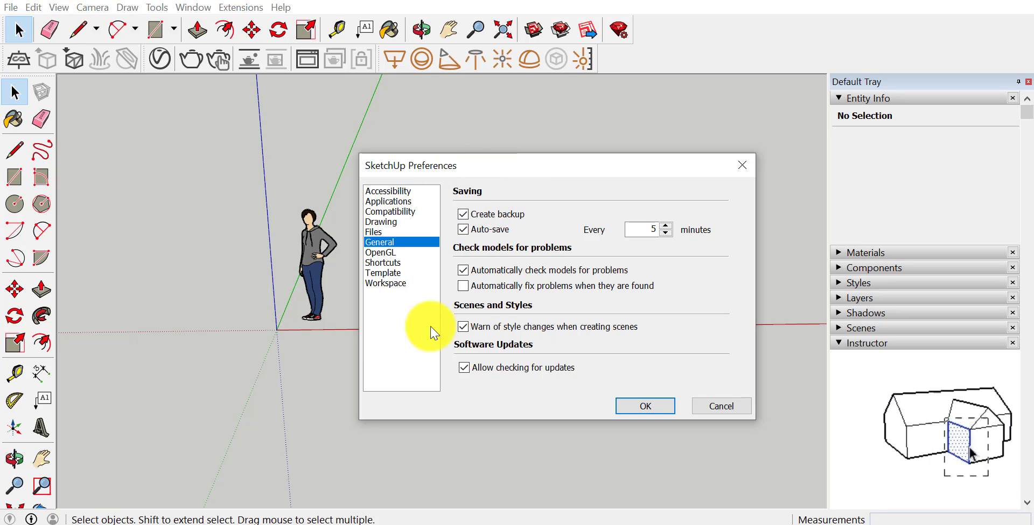
click(494, 237)
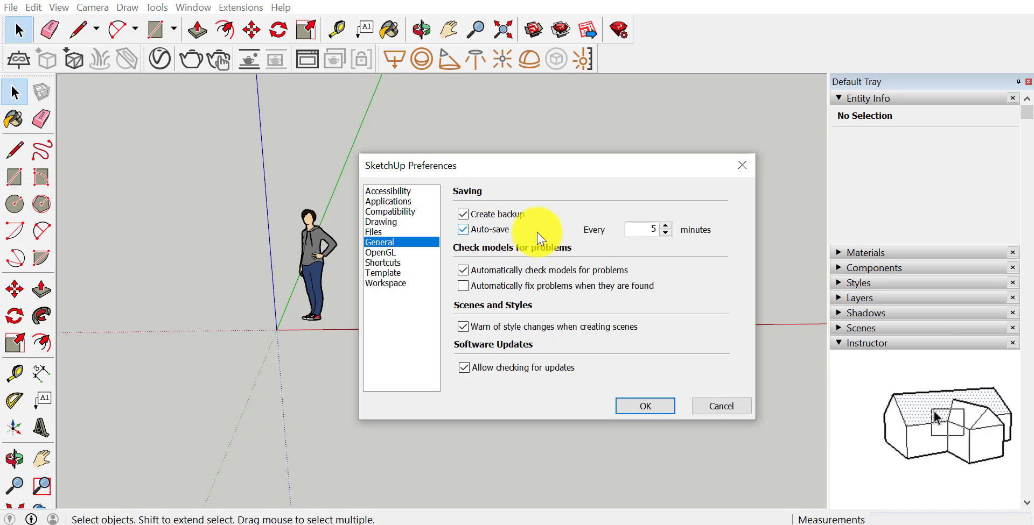
double_click(646, 229)
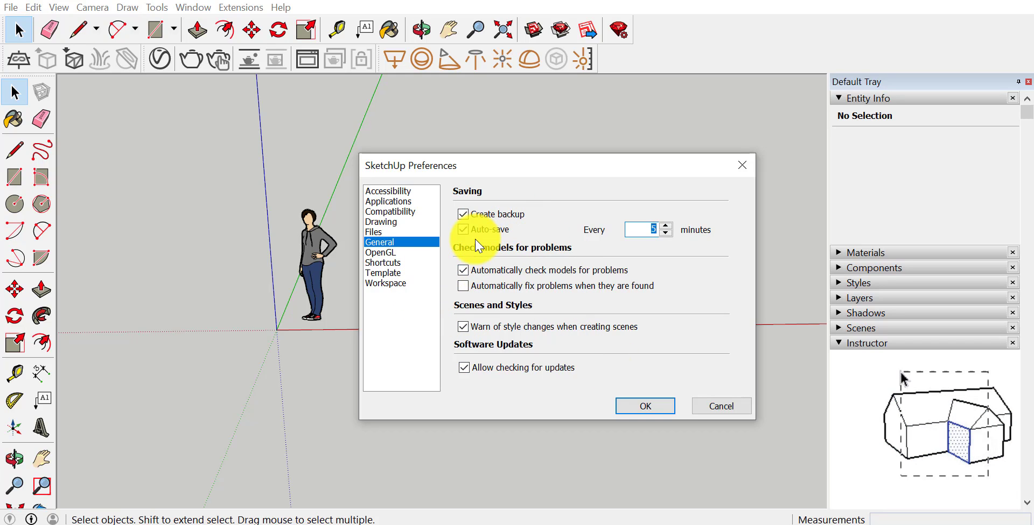
Show the Files location settings and browse the Documents folder set as the Models path
click(386, 233)
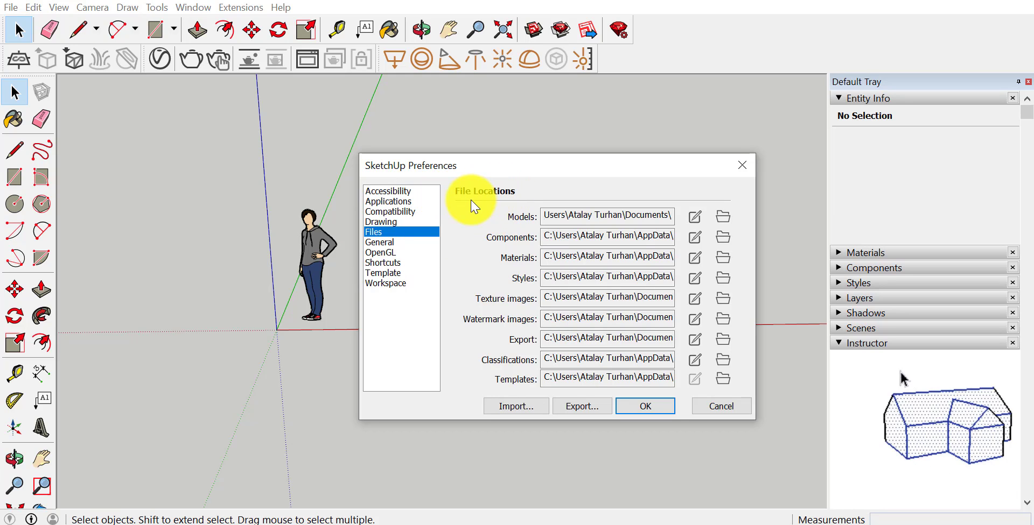
click(500, 202)
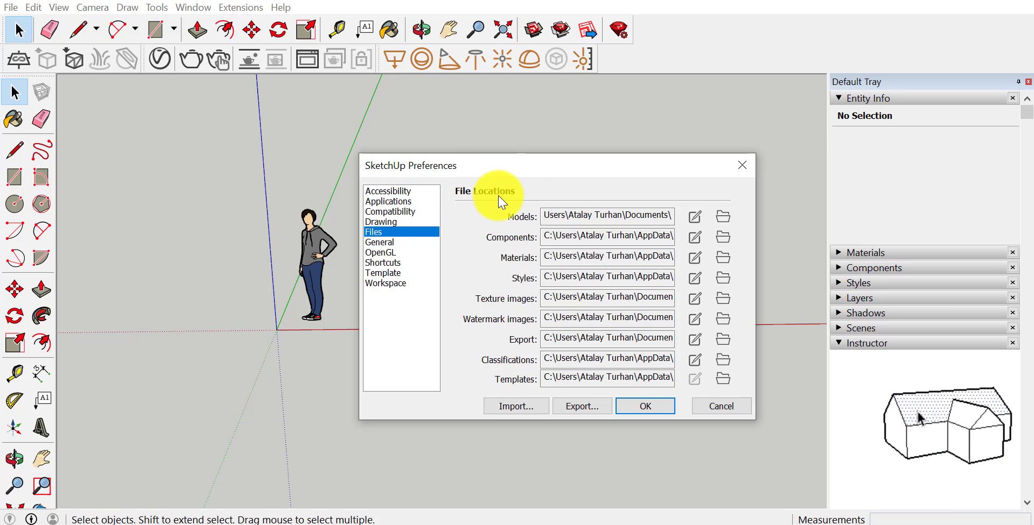
double_click(644, 222)
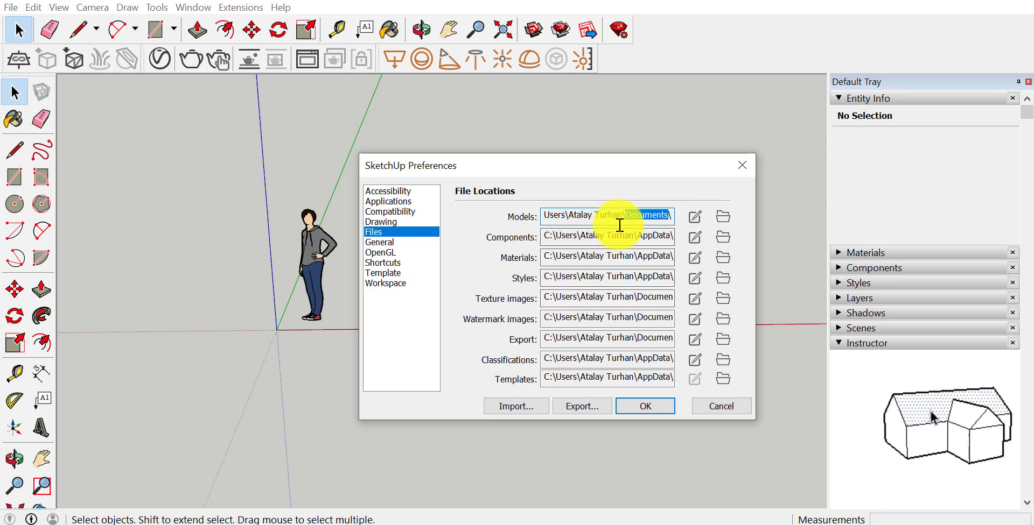
click(723, 222)
Rename the 3aralıkTest1.skb backup in Documents, keeping its .skb extension, then close File Explorer
click(722, 223)
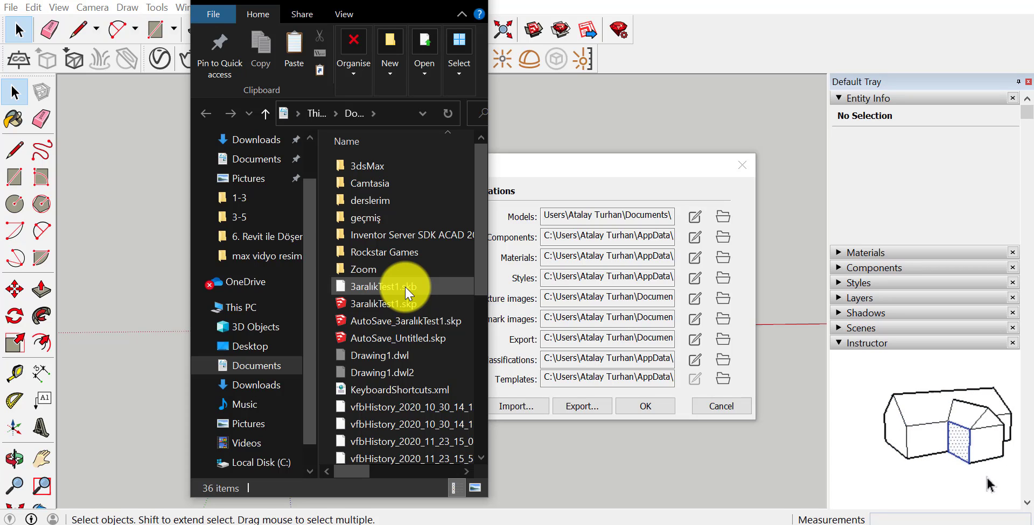
right_click(406, 288)
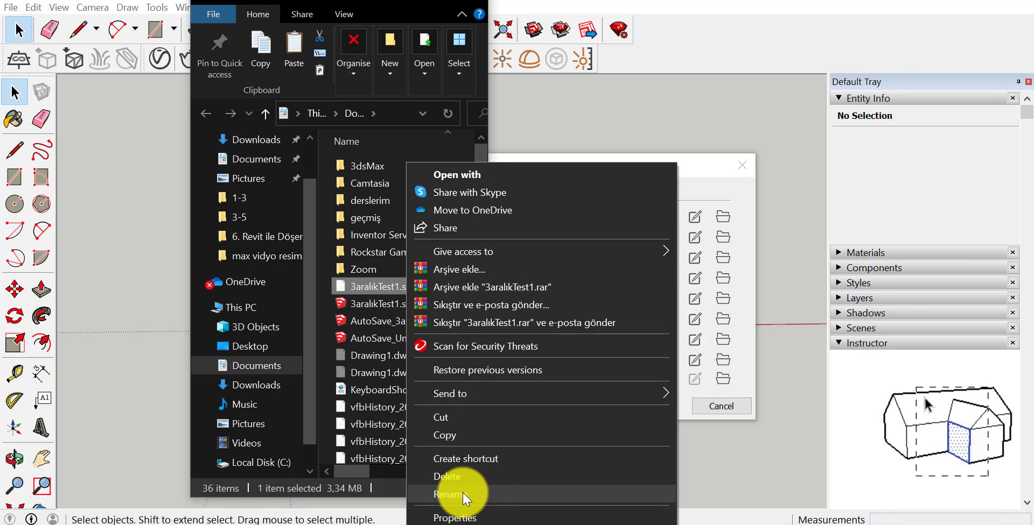
click(463, 492)
click(425, 287)
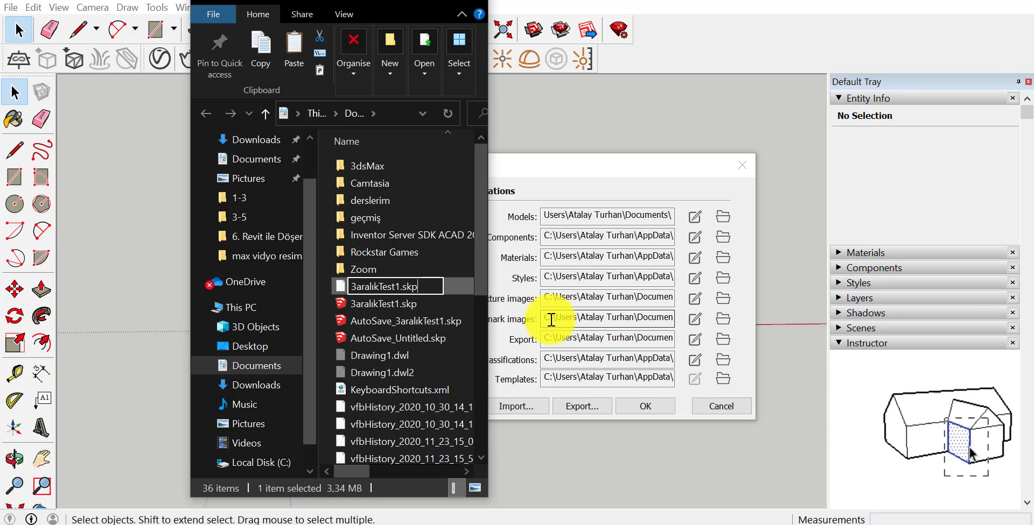
key(BackSpace)
text(b)
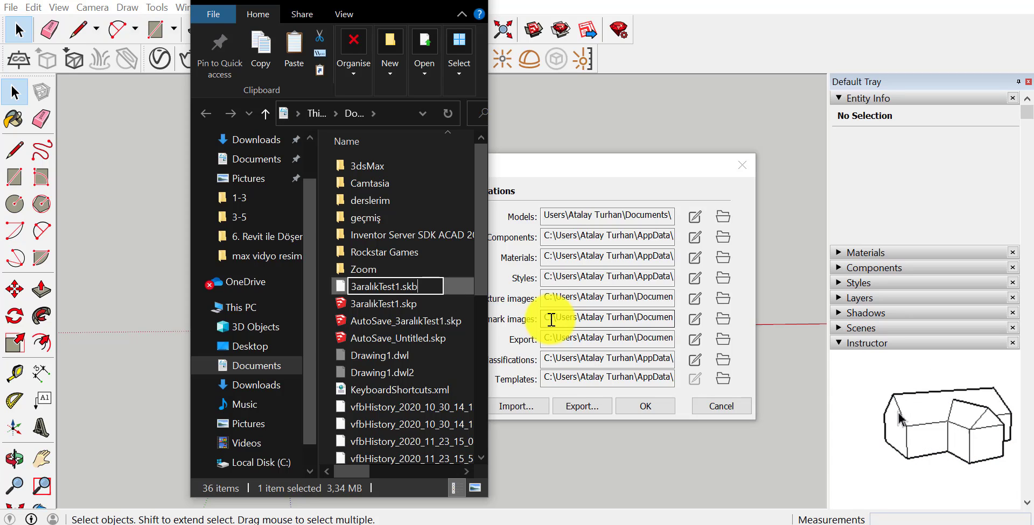
key(Return)
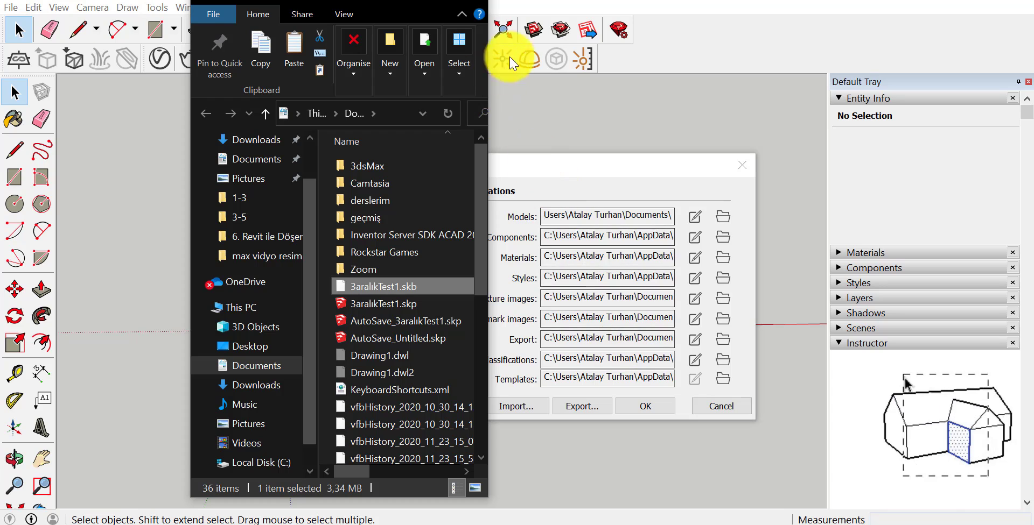
click(463, 1)
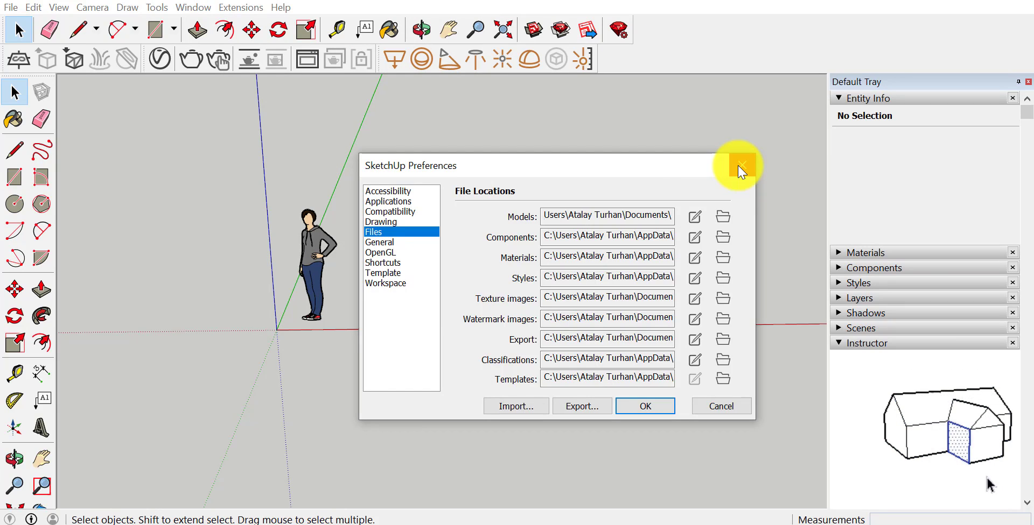
Switch SketchUp Preferences to the Shortcuts page and its camera function list
click(380, 263)
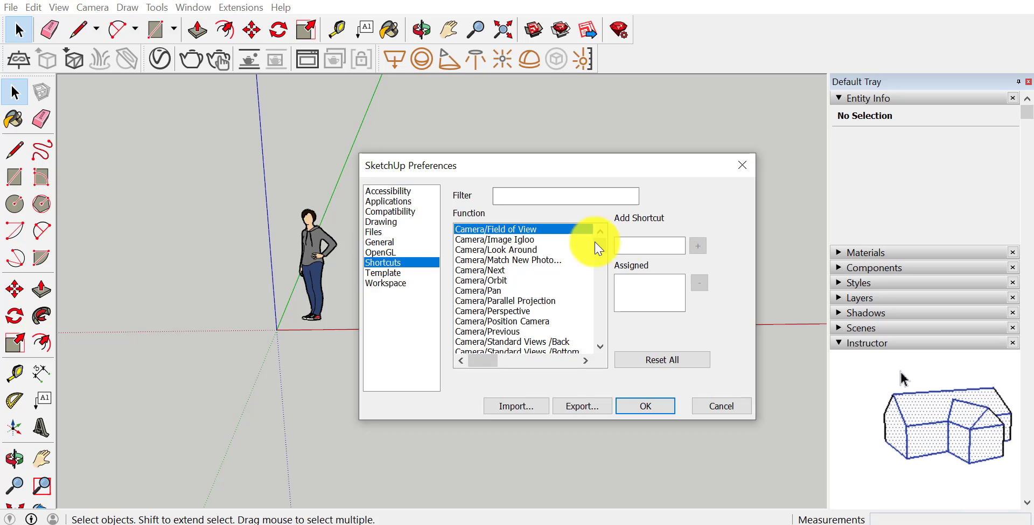
Scroll the Function list down to the V-Ray commands, then back to the top
click(599, 348)
click(599, 347)
click(599, 347)
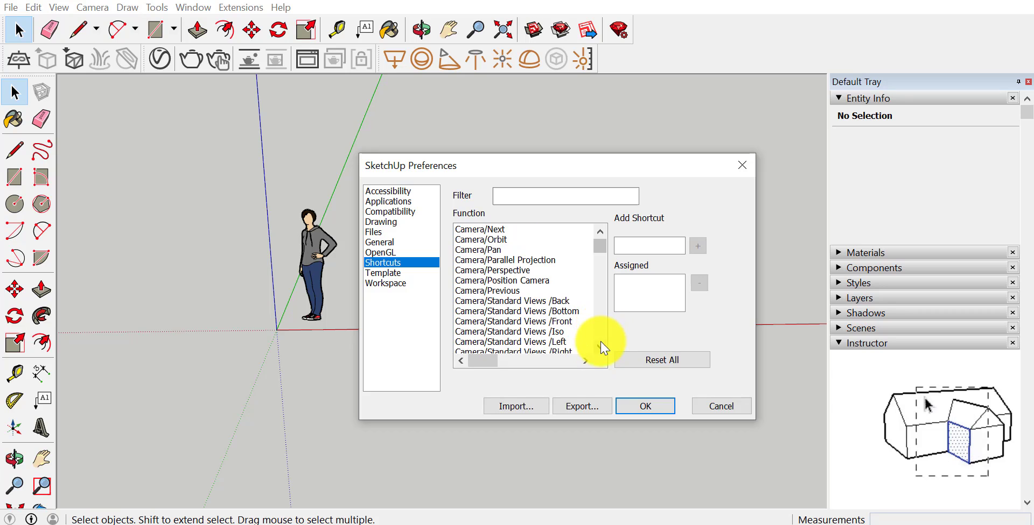
click(600, 347)
click(599, 347)
click(600, 347)
click(600, 347)
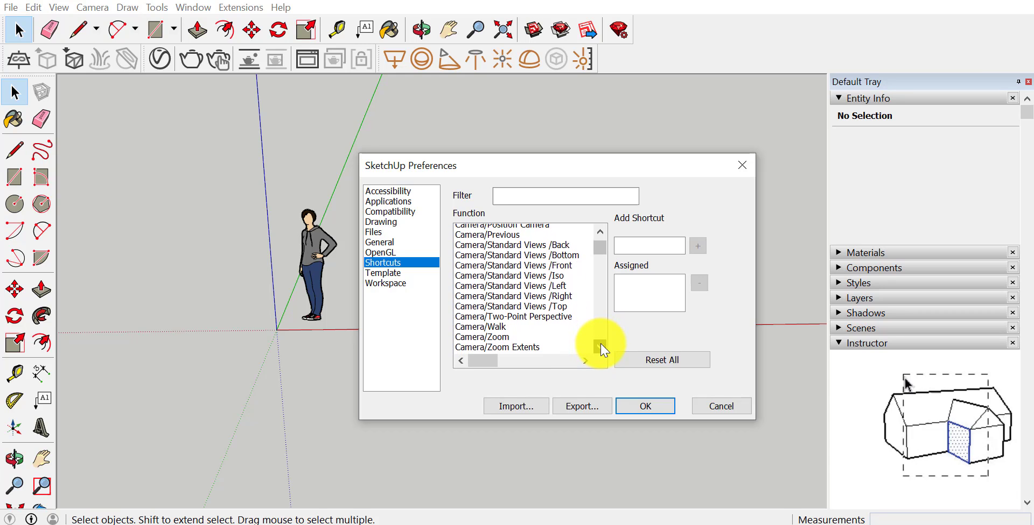
click(600, 347)
drag(479, 362, 481, 361)
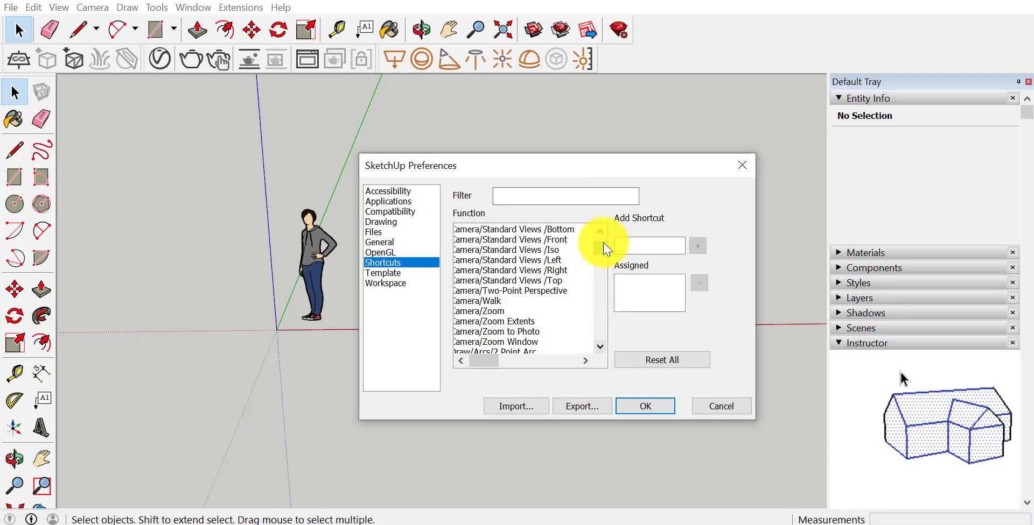
scroll(601, 264, down, 1)
scroll(600, 259, down, 5)
scroll(600, 259, down, 5)
scroll(600, 259, down, 5)
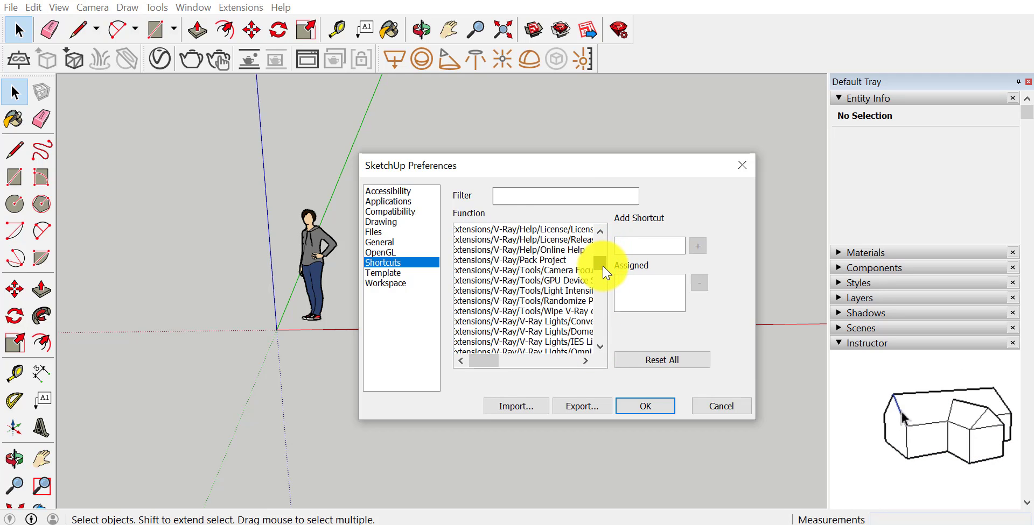
scroll(593, 295, down, 3)
drag(486, 360, 467, 356)
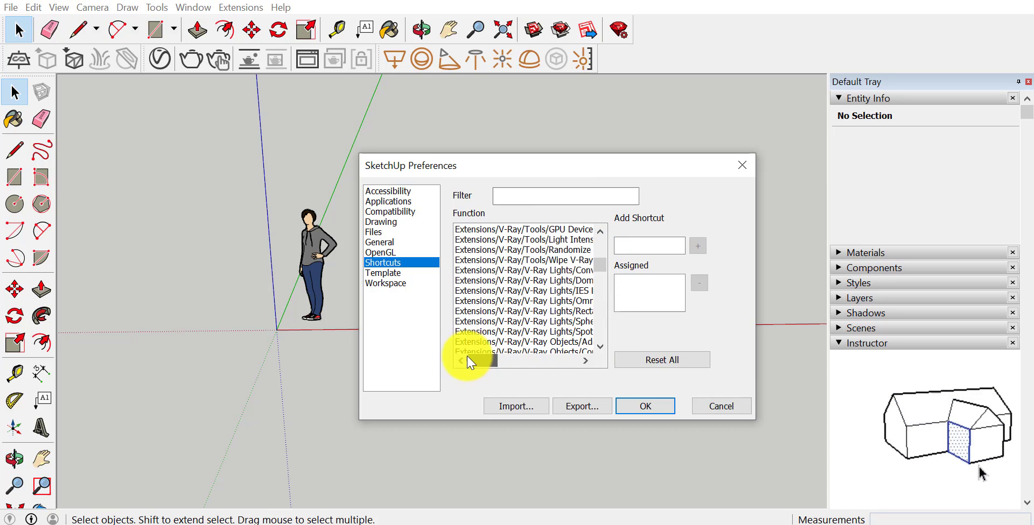
mouse_move(605, 262)
mouse_down()
mouse_move(602, 334)
mouse_move(602, 237)
mouse_up()
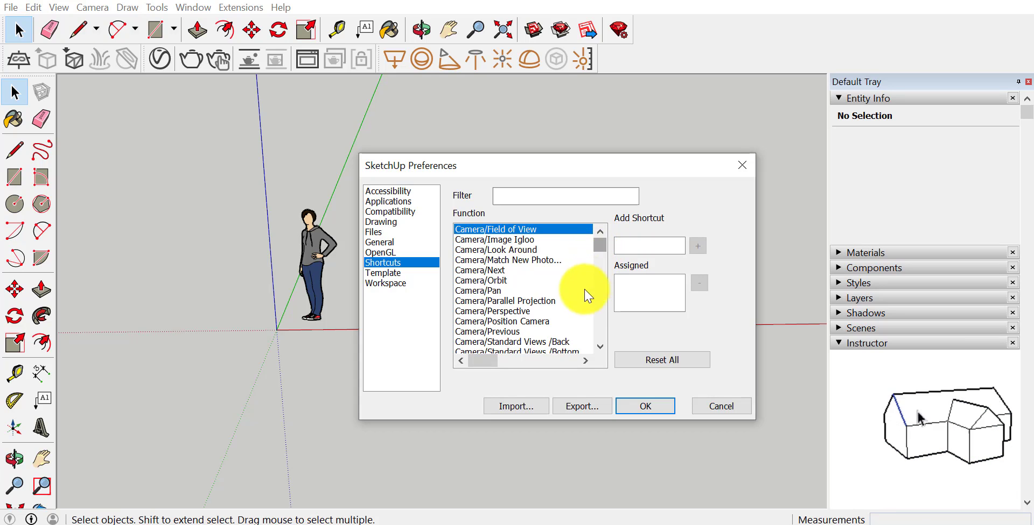
Assign the keyboard shortcut Ctrl+9 to Camera/Parallel Projection
click(526, 299)
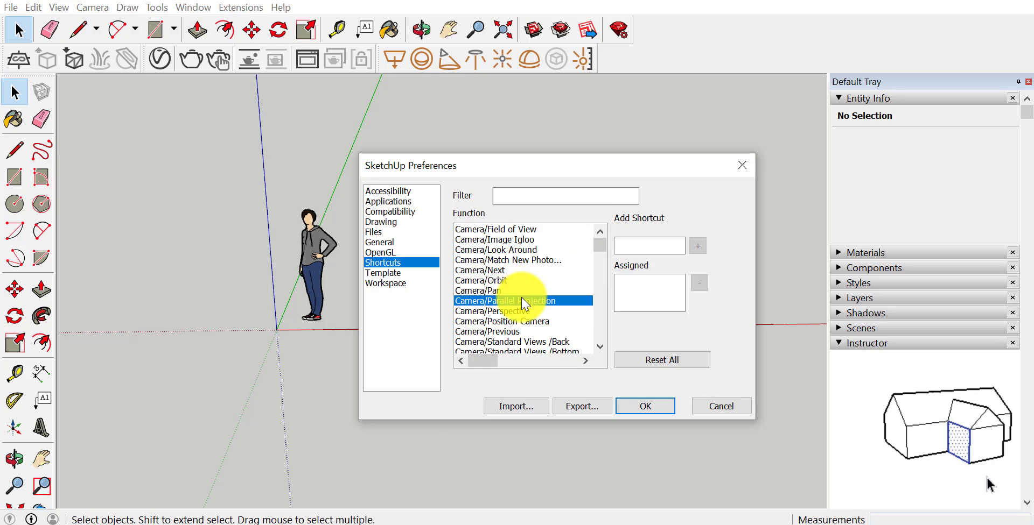
click(629, 245)
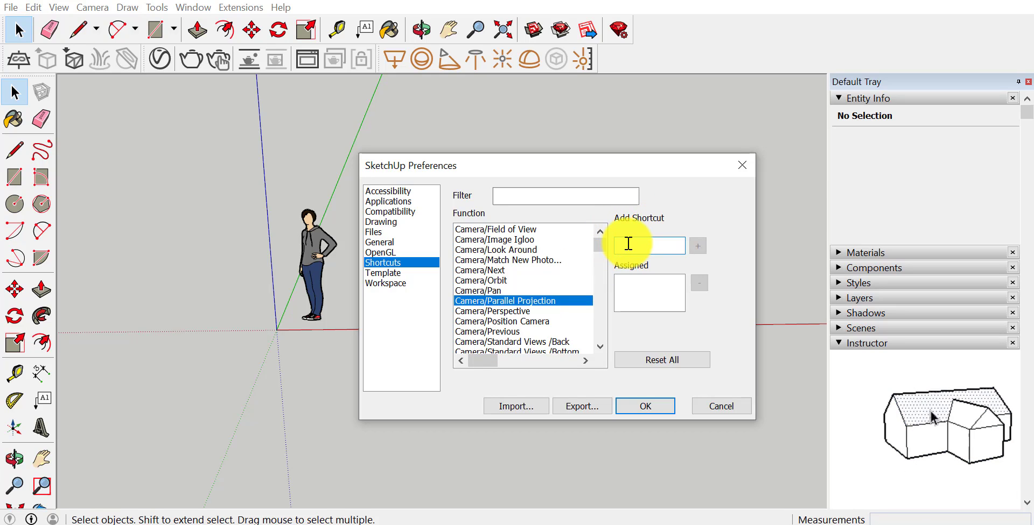
click(627, 243)
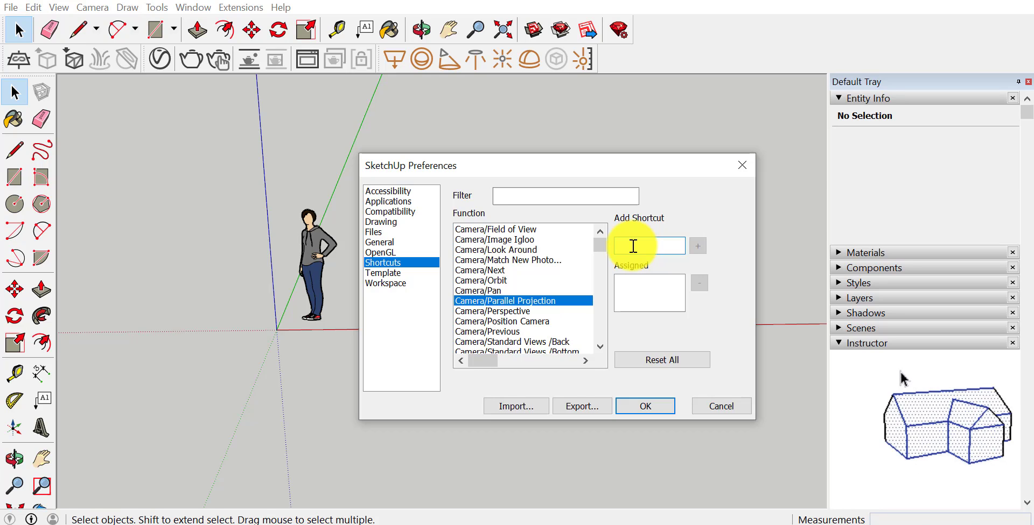
key(p)
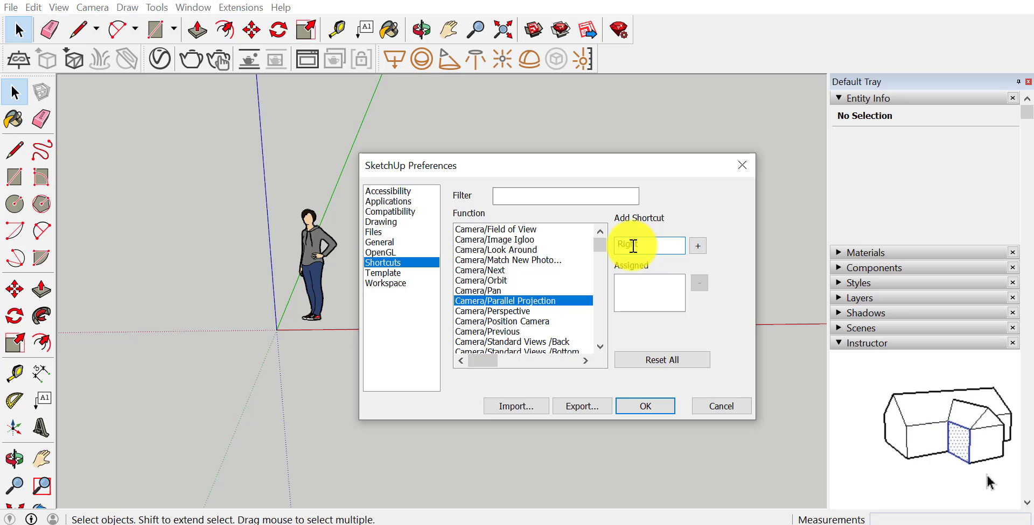
key(r)
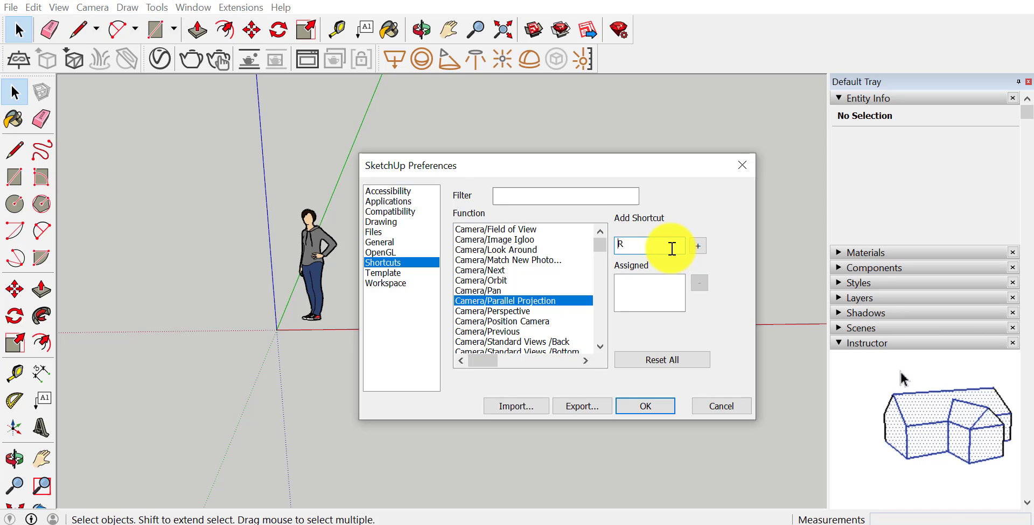
key(p)
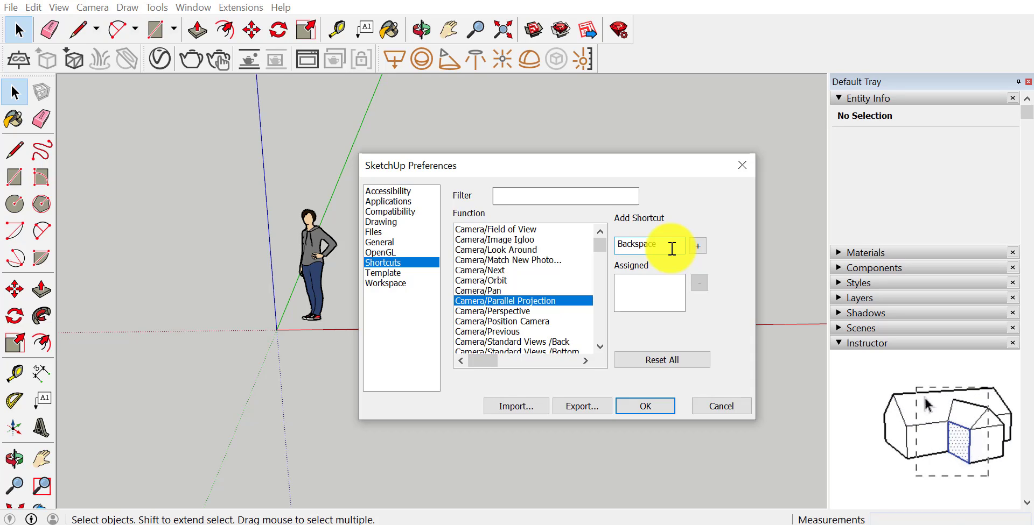
key(ctrl)
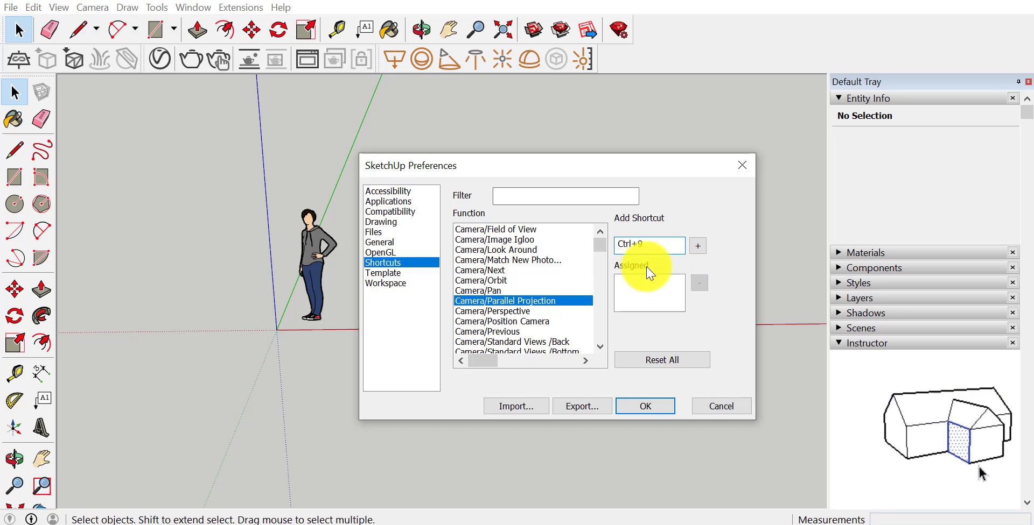
click(697, 248)
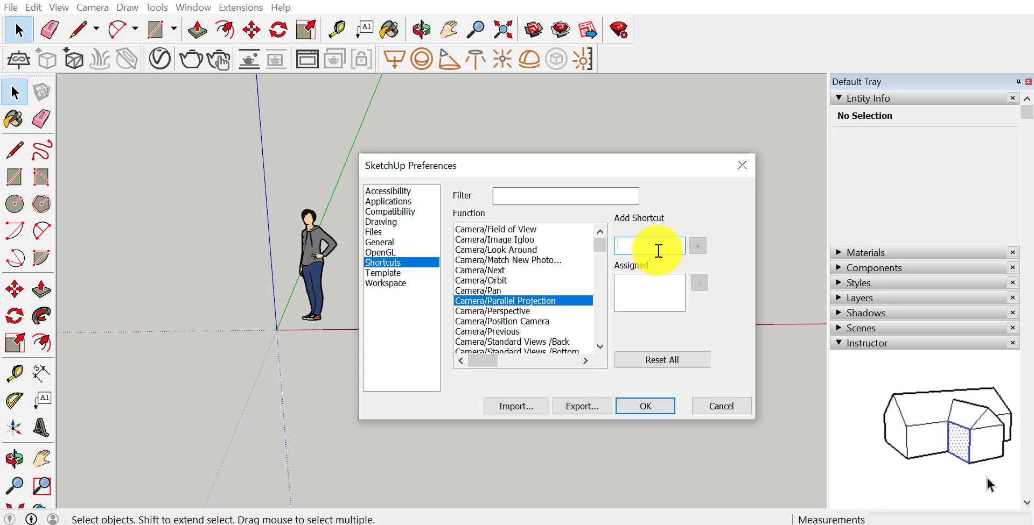
key(ctrl+9)
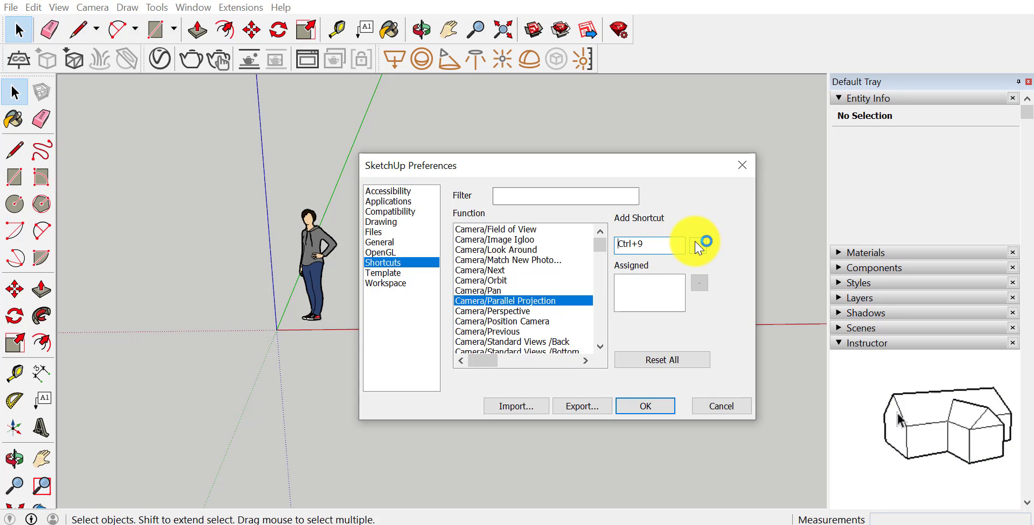
click(698, 247)
click(633, 281)
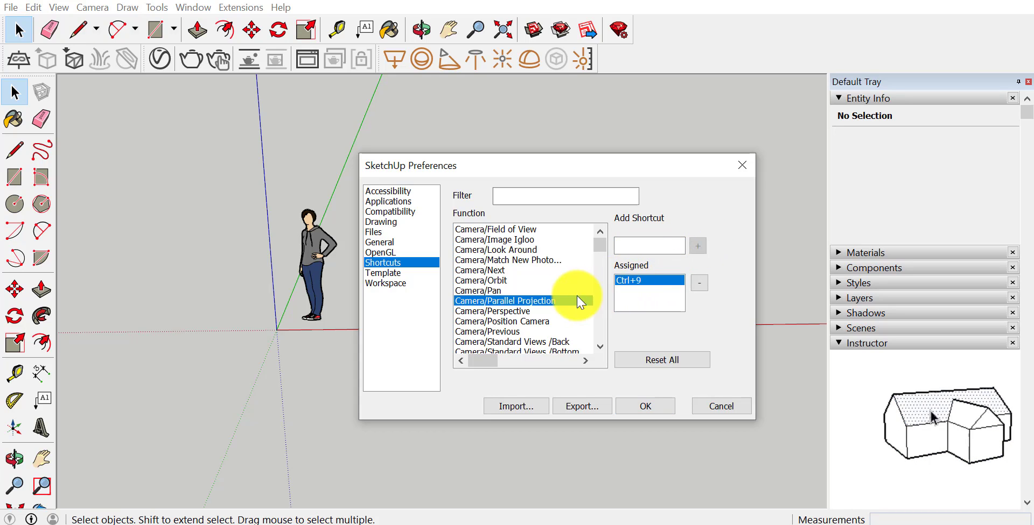
click(552, 298)
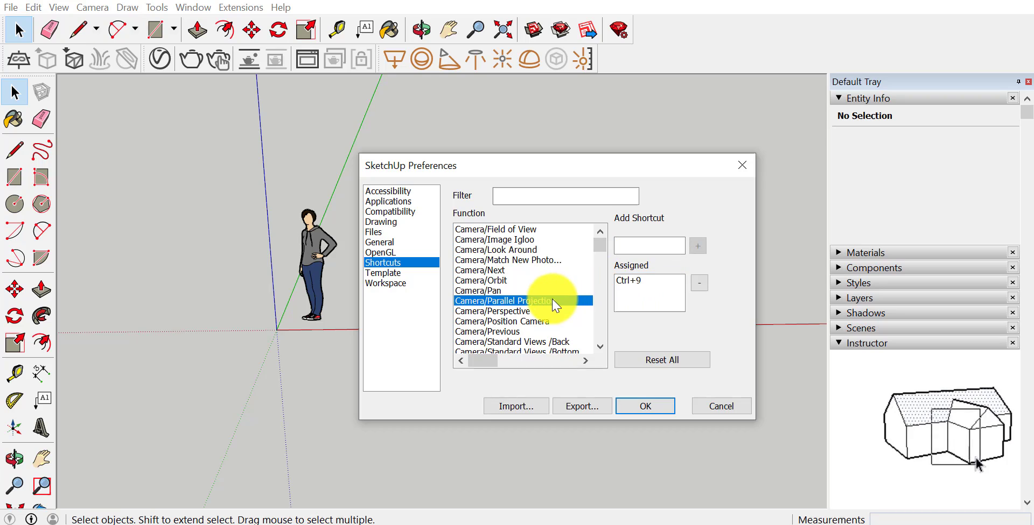
click(639, 281)
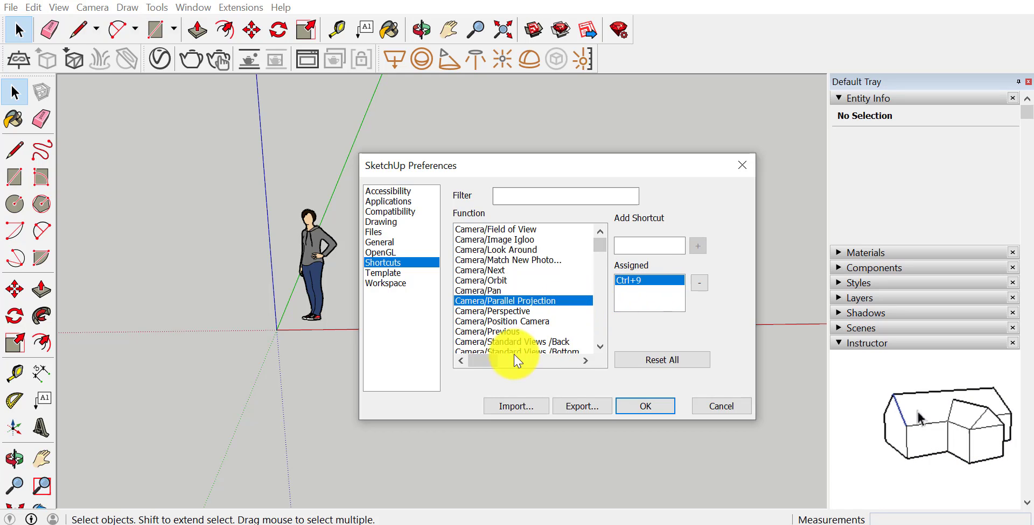
drag(492, 362, 446, 356)
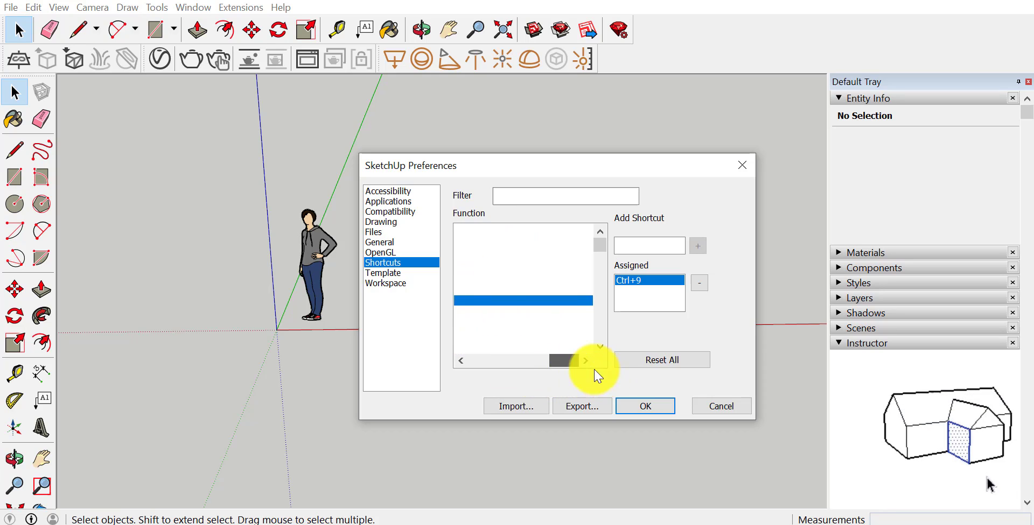
click(530, 301)
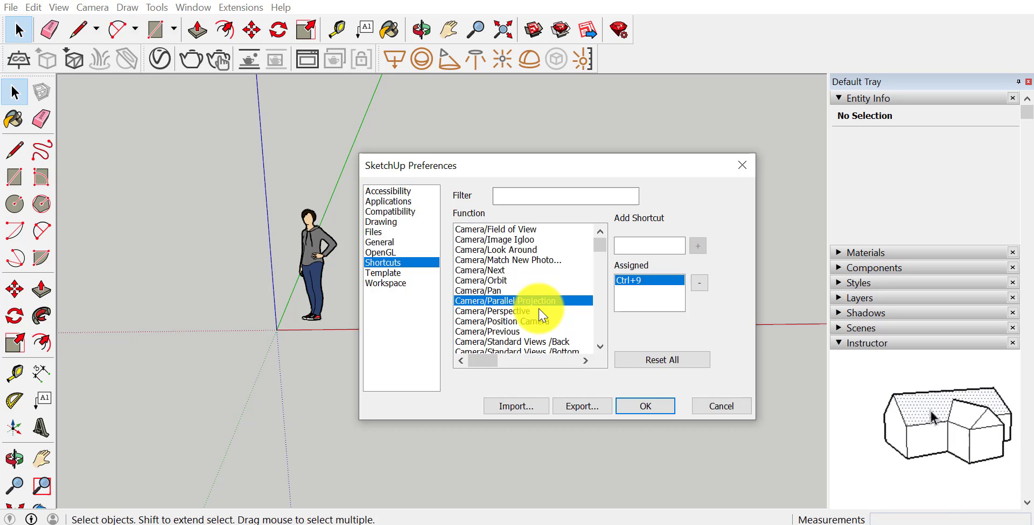
click(579, 294)
click(573, 302)
click(560, 289)
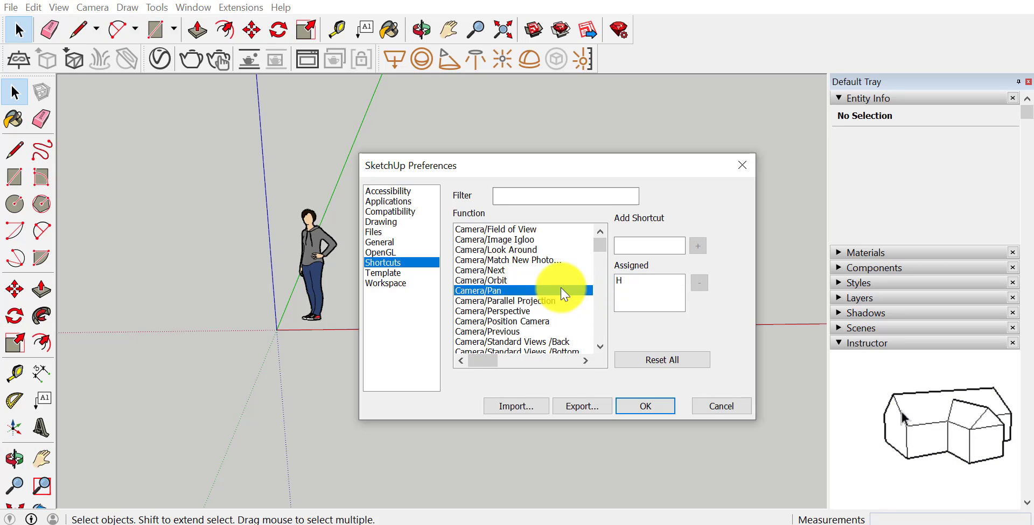
click(560, 299)
click(504, 290)
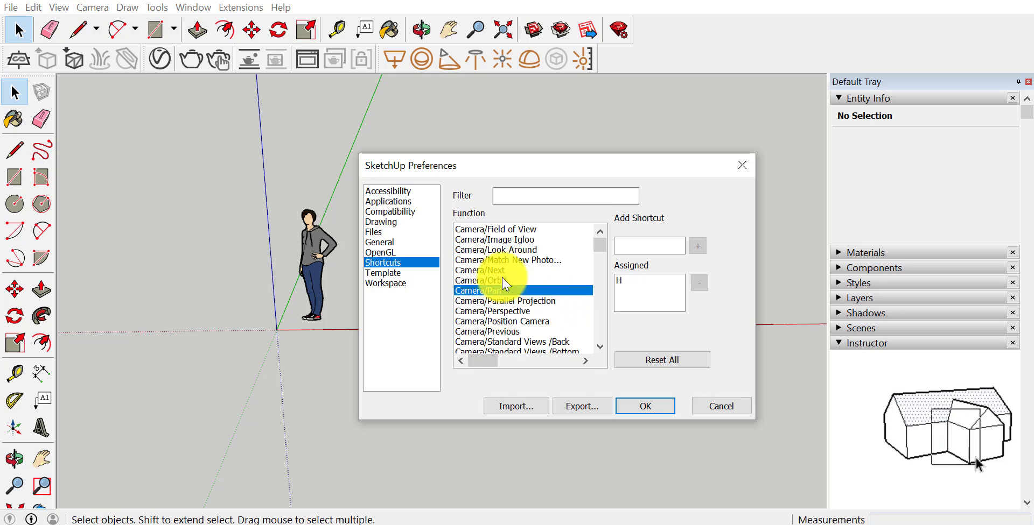
click(501, 270)
click(502, 260)
click(501, 250)
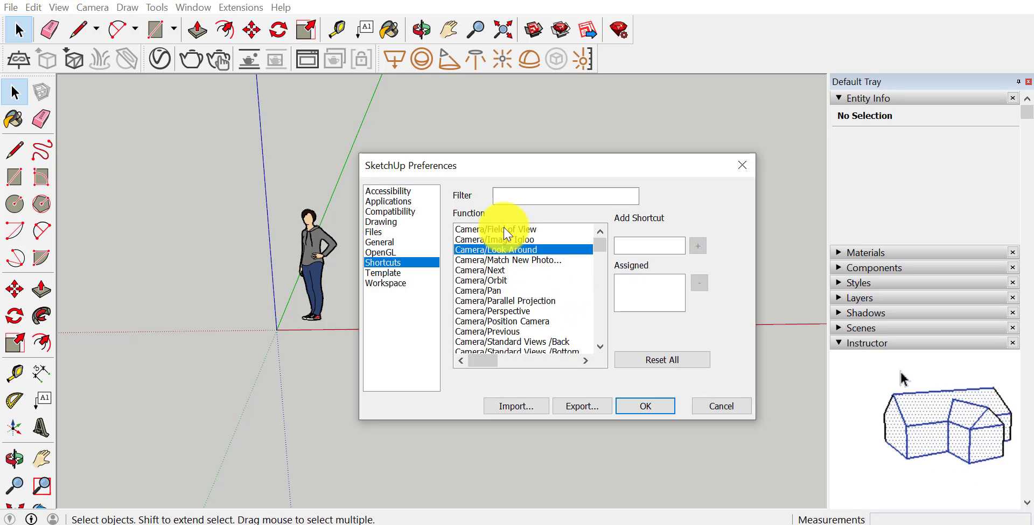
click(504, 229)
key(Down)
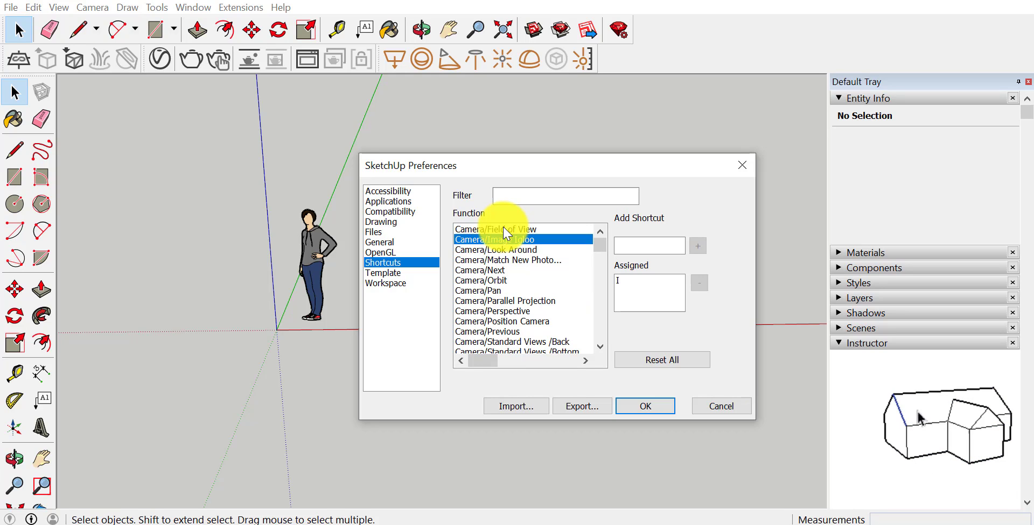
key(Down)
key(Down)
key(Down)
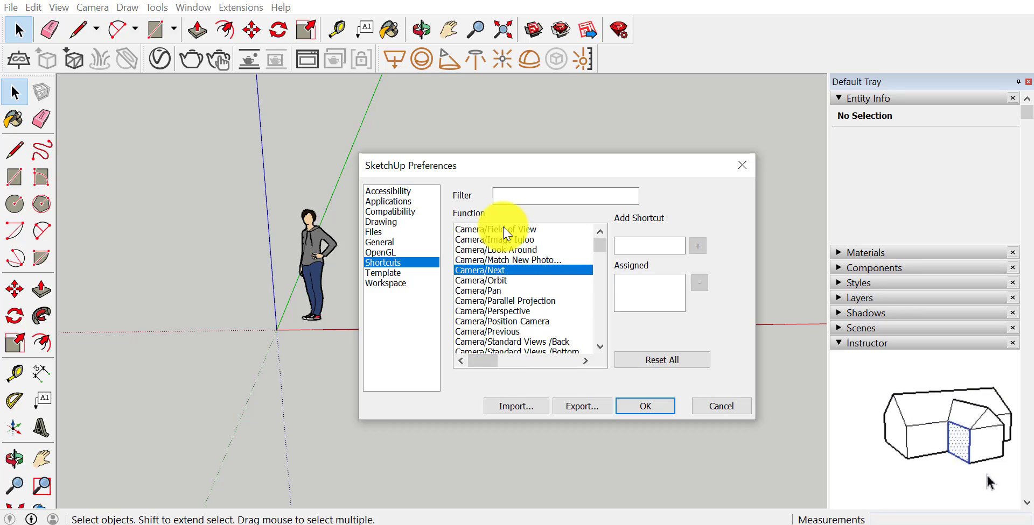
key(Down)
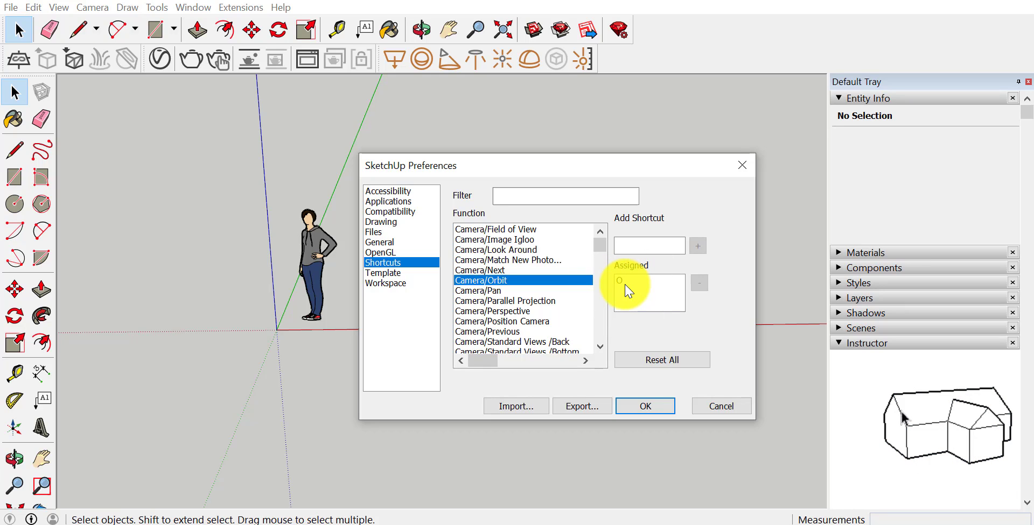
key(Down)
key(Down)
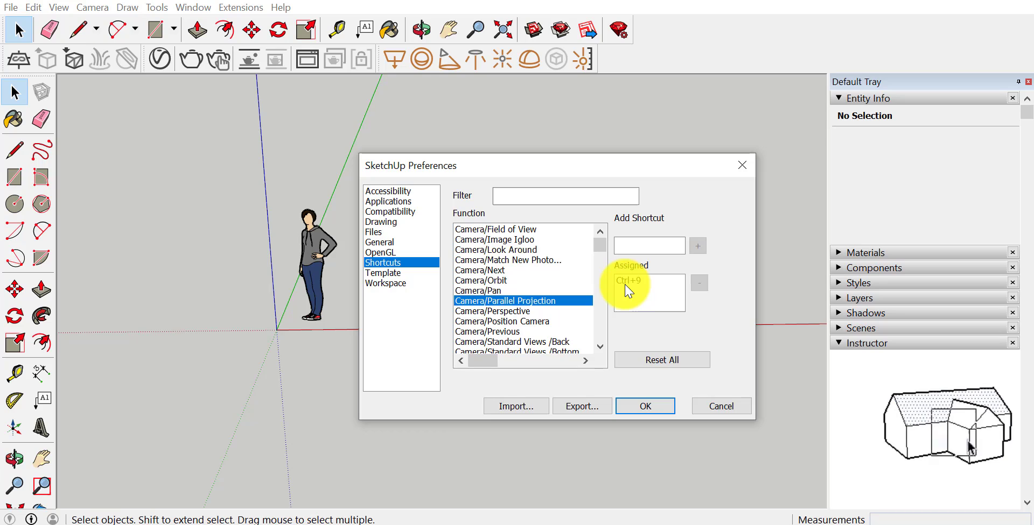
key(Down)
key(Up)
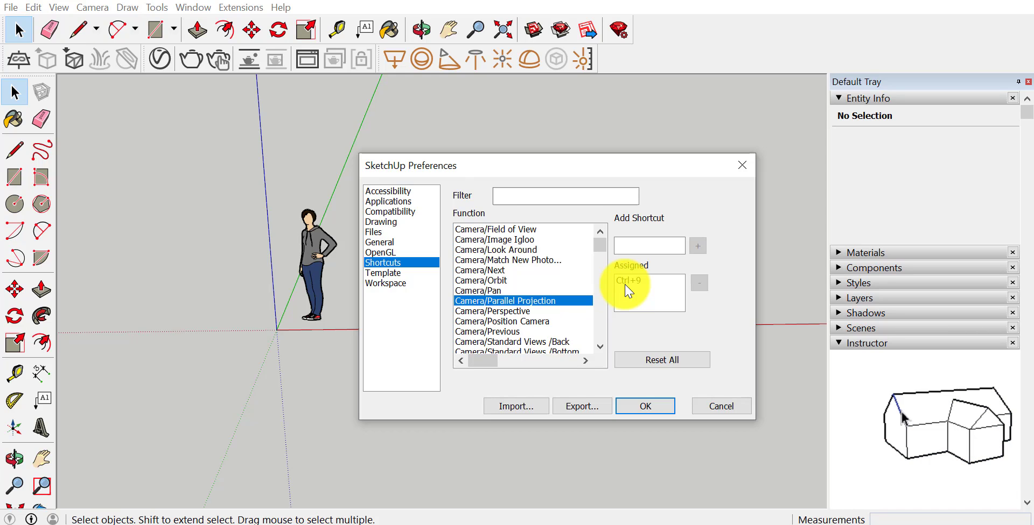
key(Down)
key(Down)
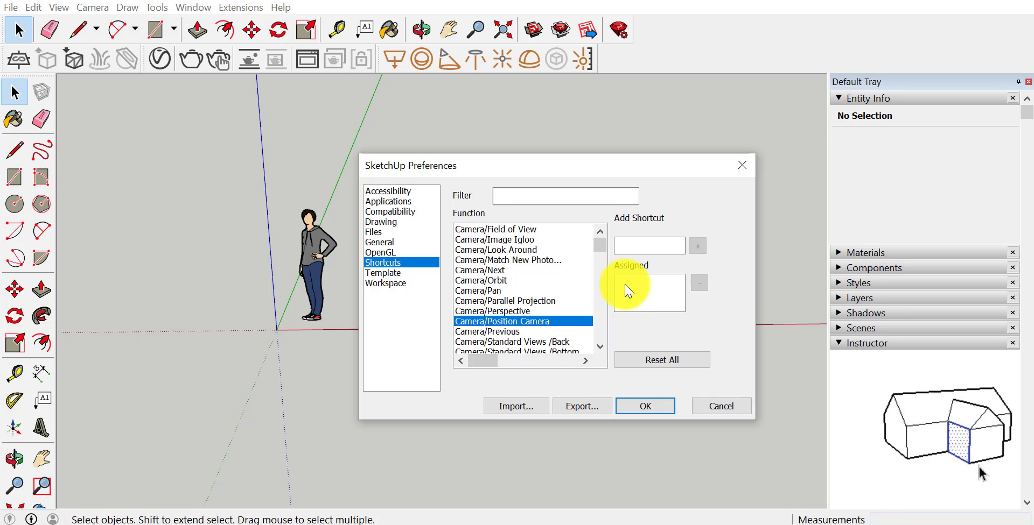
key(Down)
key(Down)
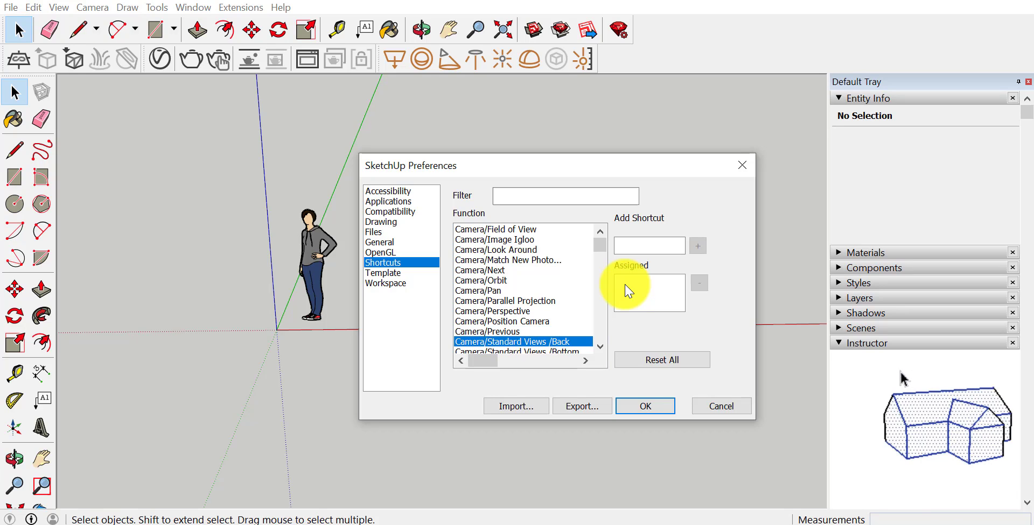
key(Down)
key(Down)
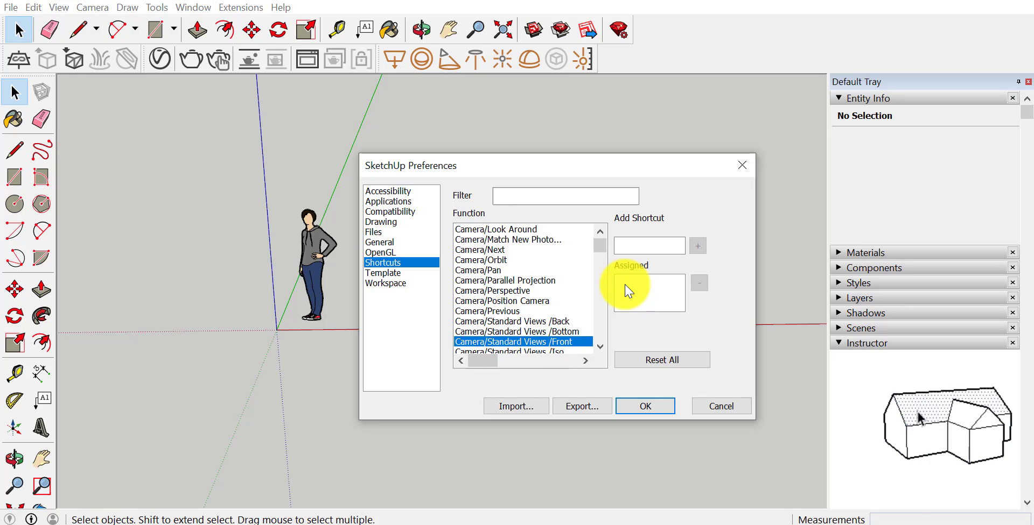
key(Down)
key(Down)
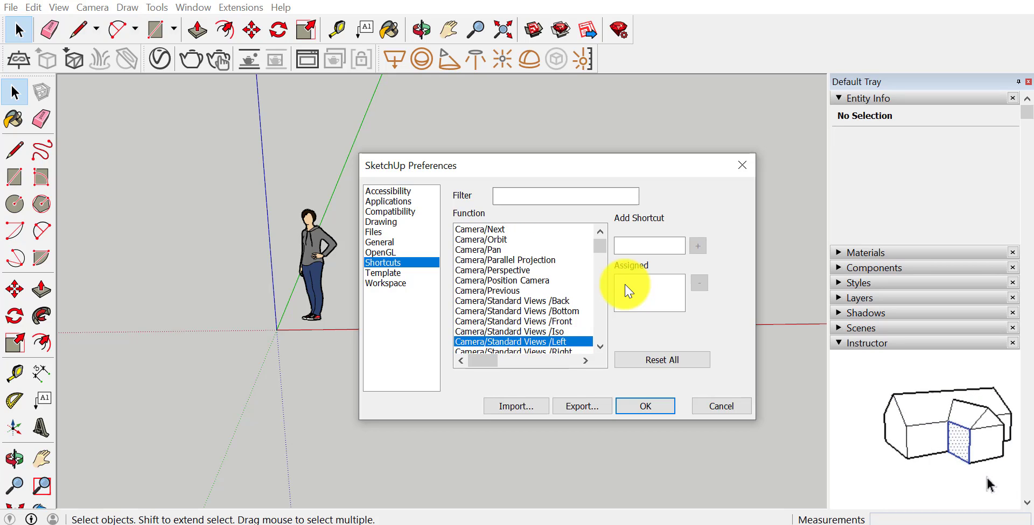
key(Down)
key(Down)
key(Down)
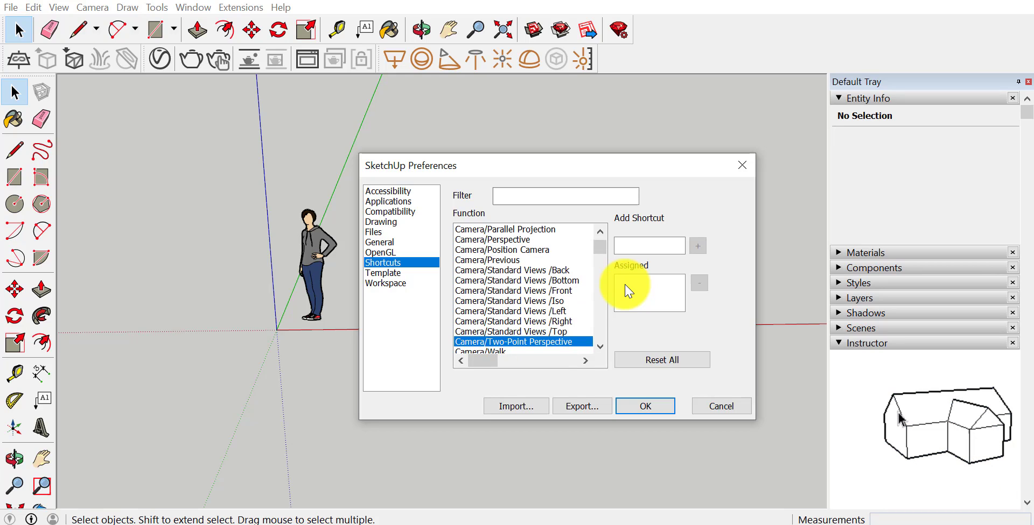
key(Down)
key(Down)
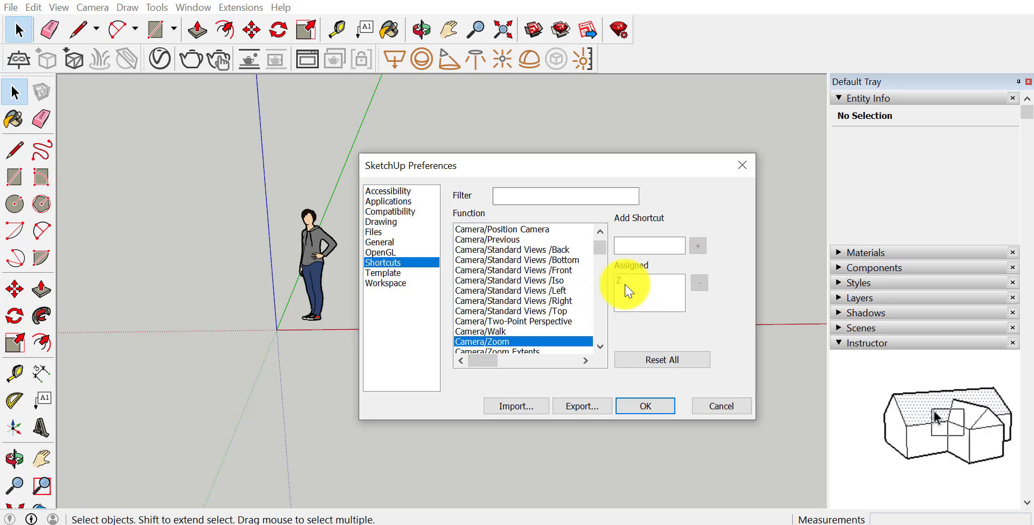
key(Down)
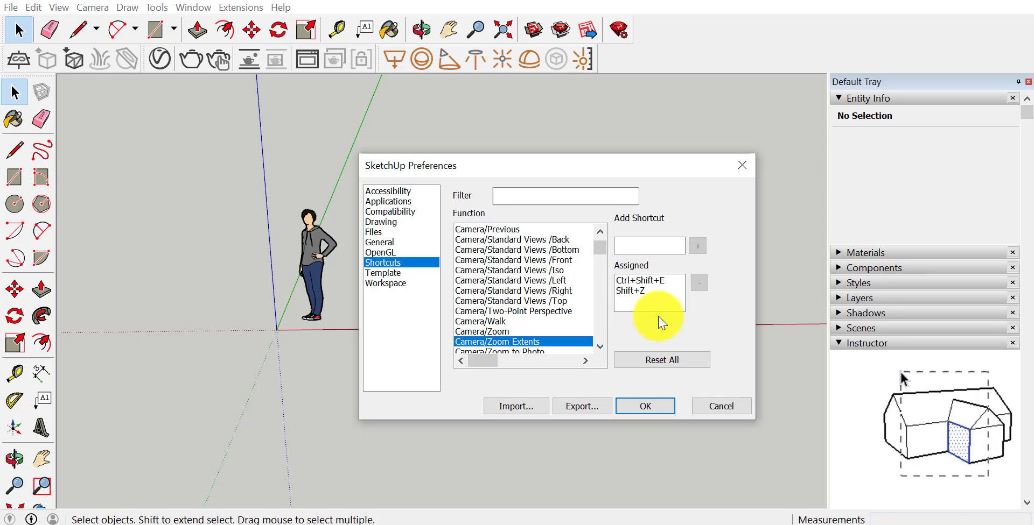
key(Down)
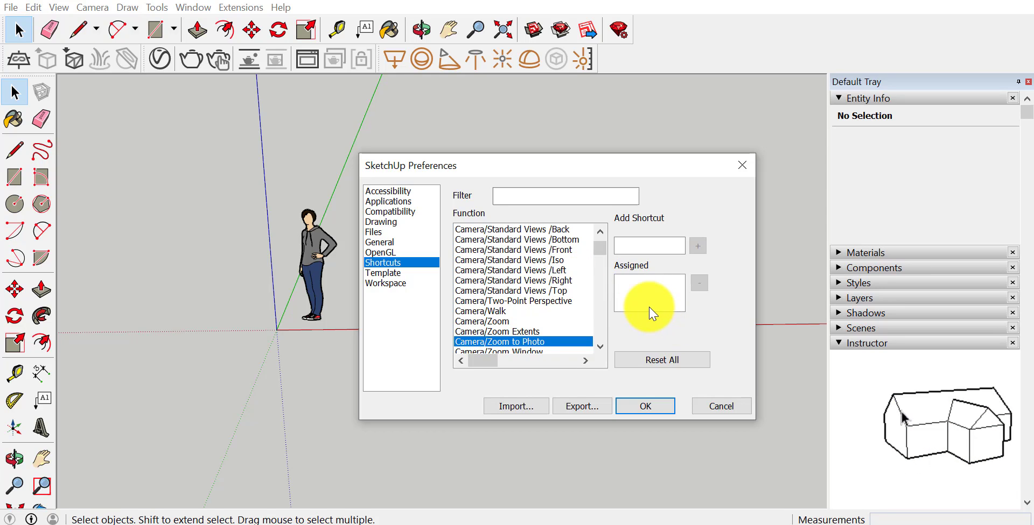
key(Down)
key(Down)
key(Down)
key(Down)
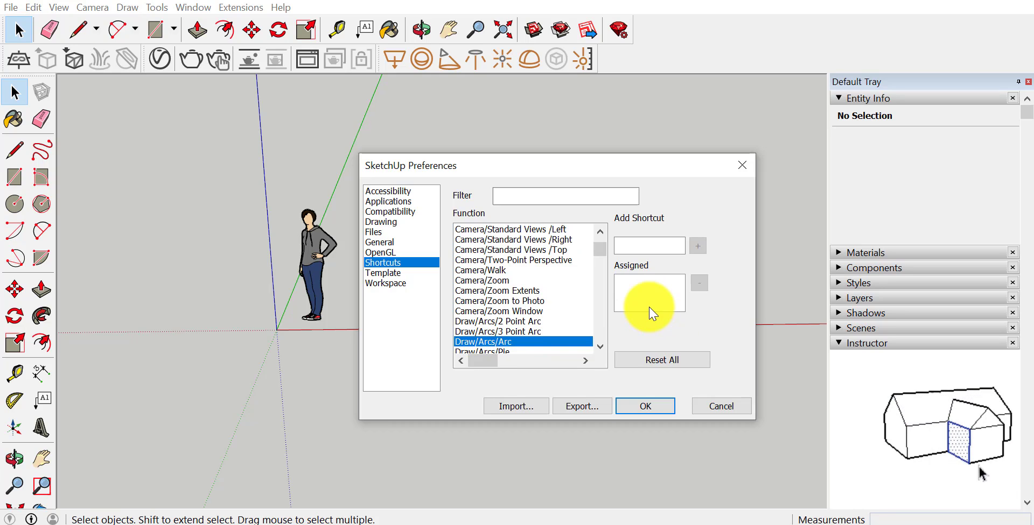
key(Down)
key(Down)
key(Down)
key(Down)
key(Down)
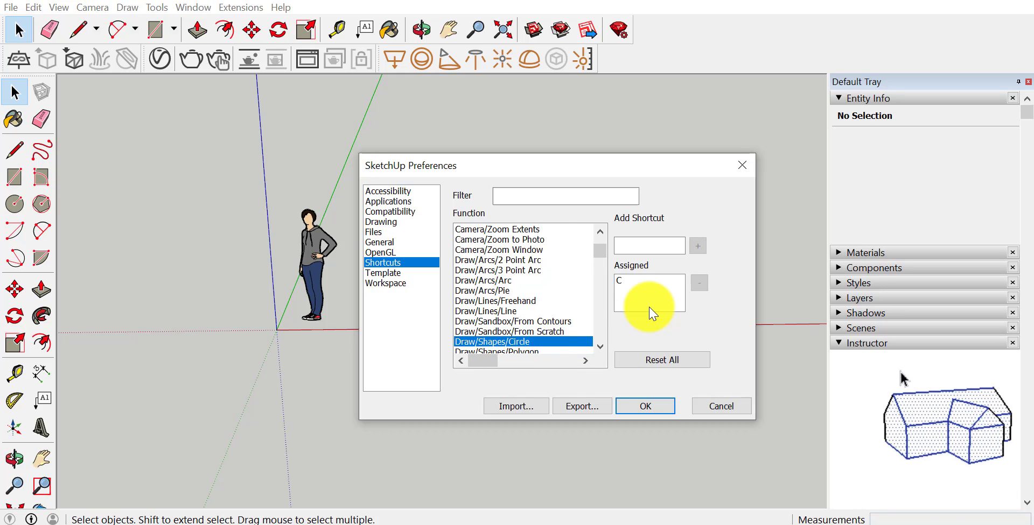
key(Down)
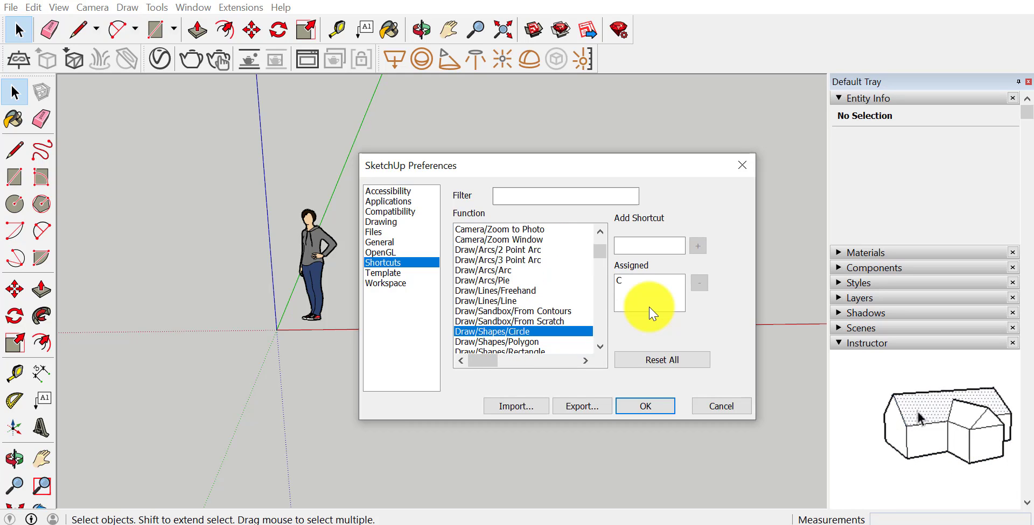
key(Down)
key(Down)
key(Down)
key(Down)
key(Down)
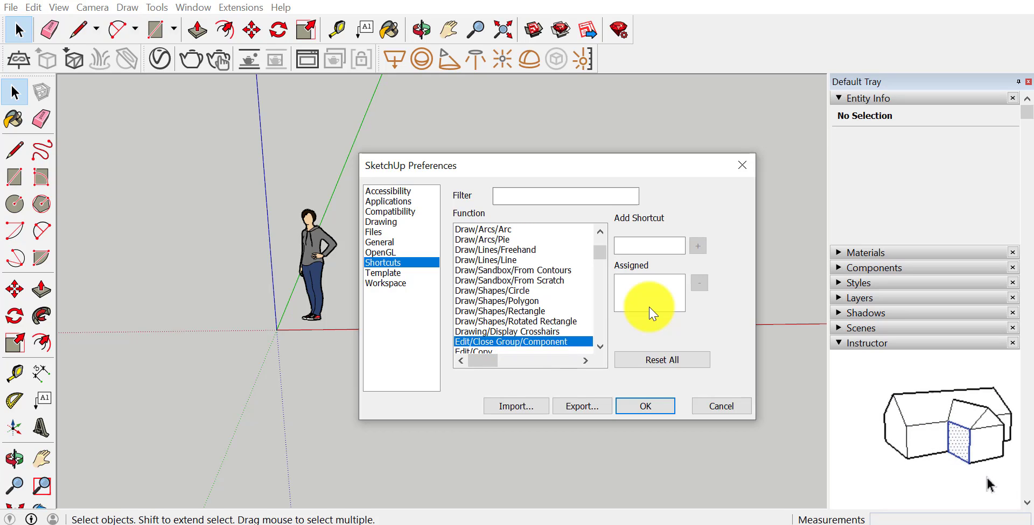
key(Down)
key(Down)
key(Down)
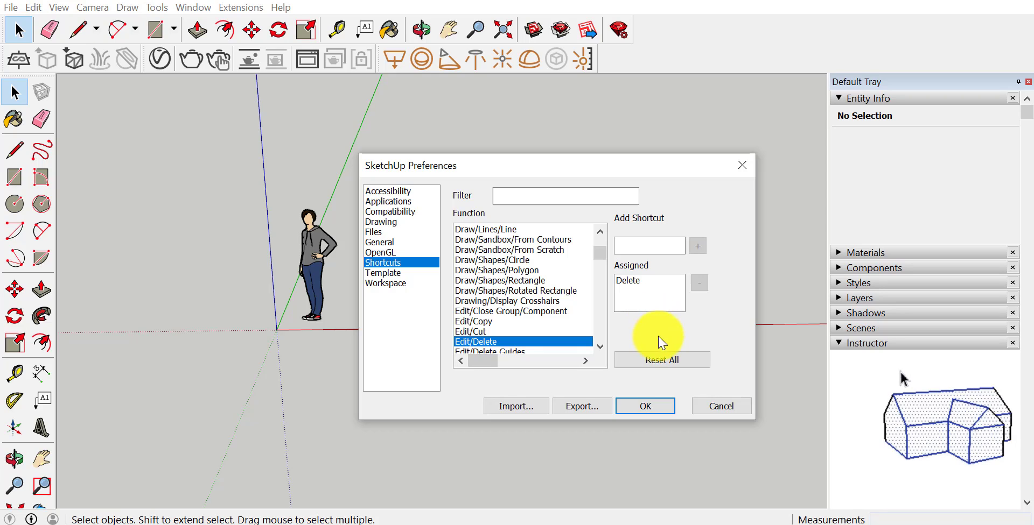
Reset all keyboard shortcuts to their defaults and close Preferences with OK
click(657, 362)
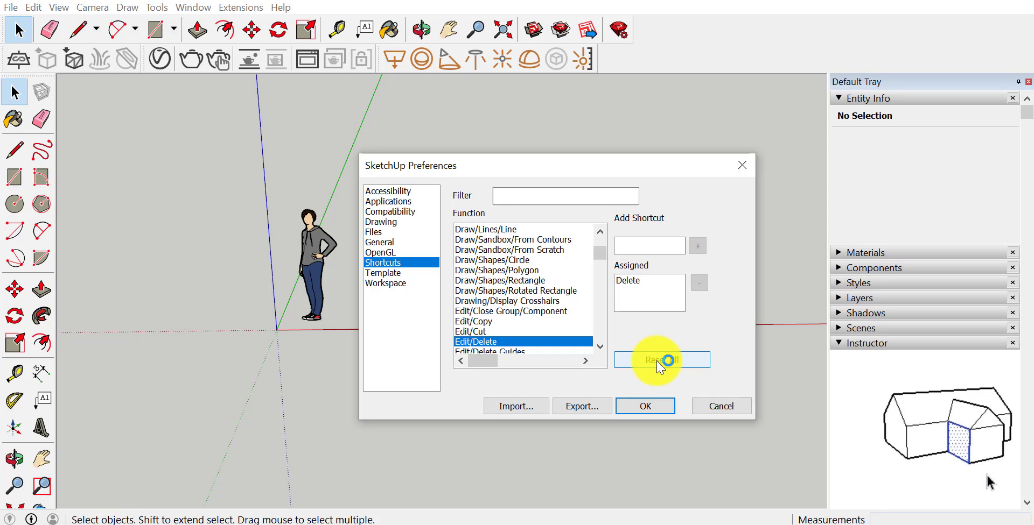
click(660, 361)
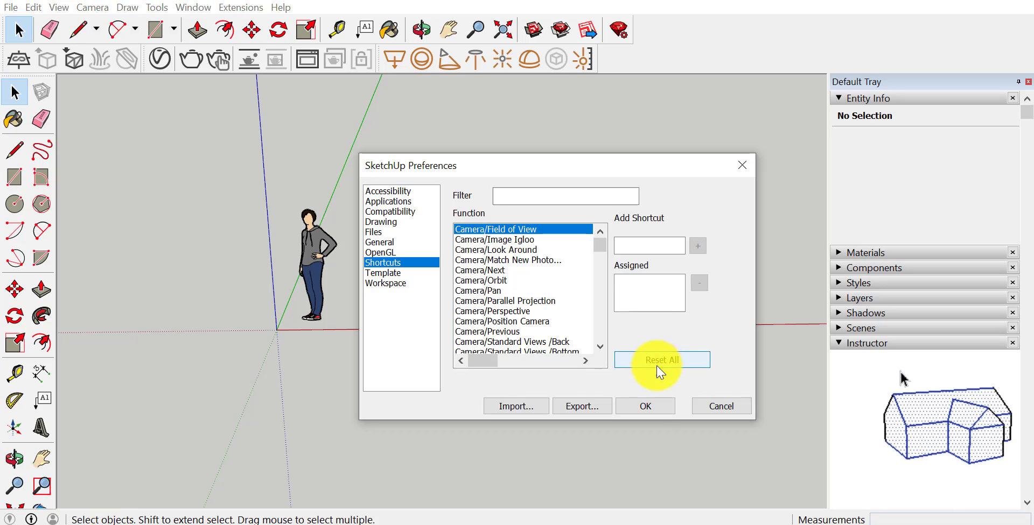
click(661, 407)
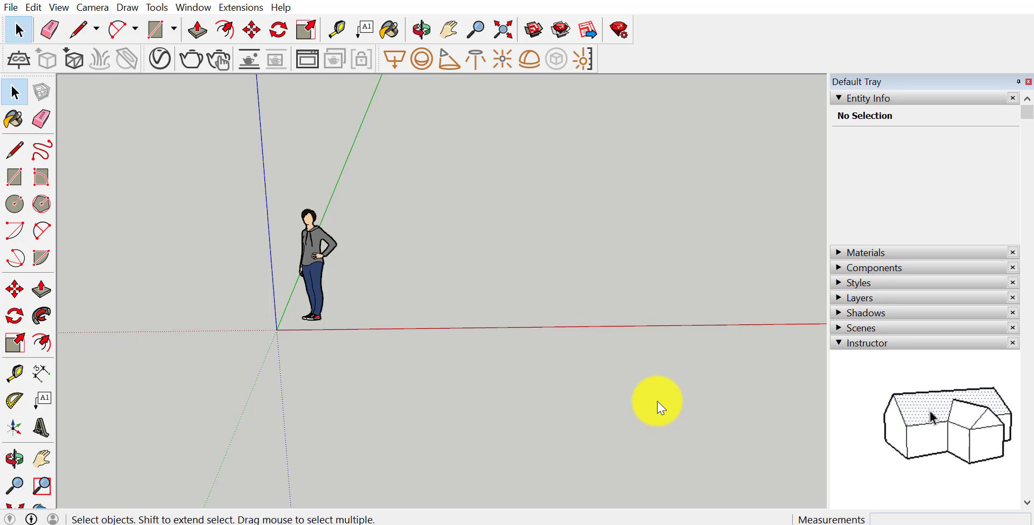